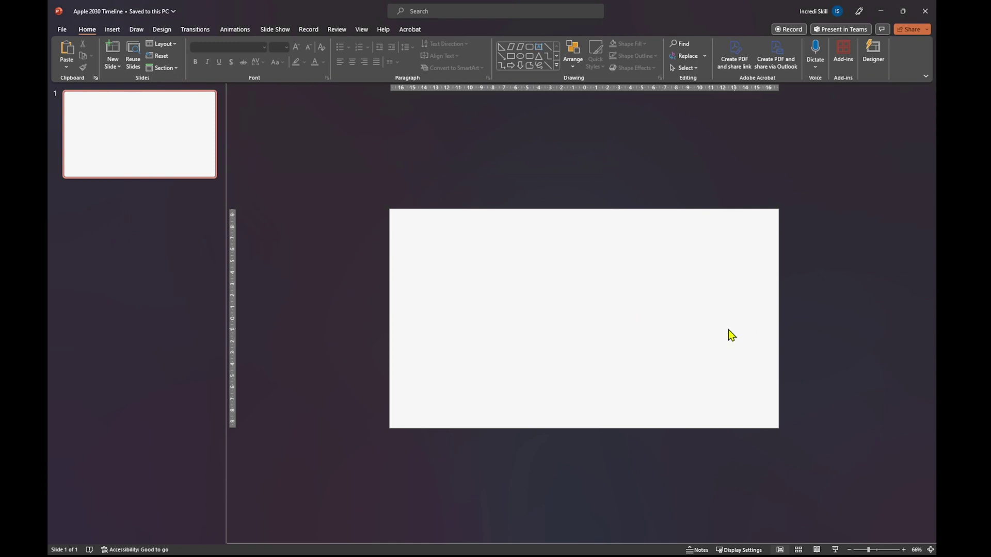
# - Paste the Apple 2030 title artwork and mark the spot for a new slide after slide 1
pyautogui.hotkey('ctrl', 'v')
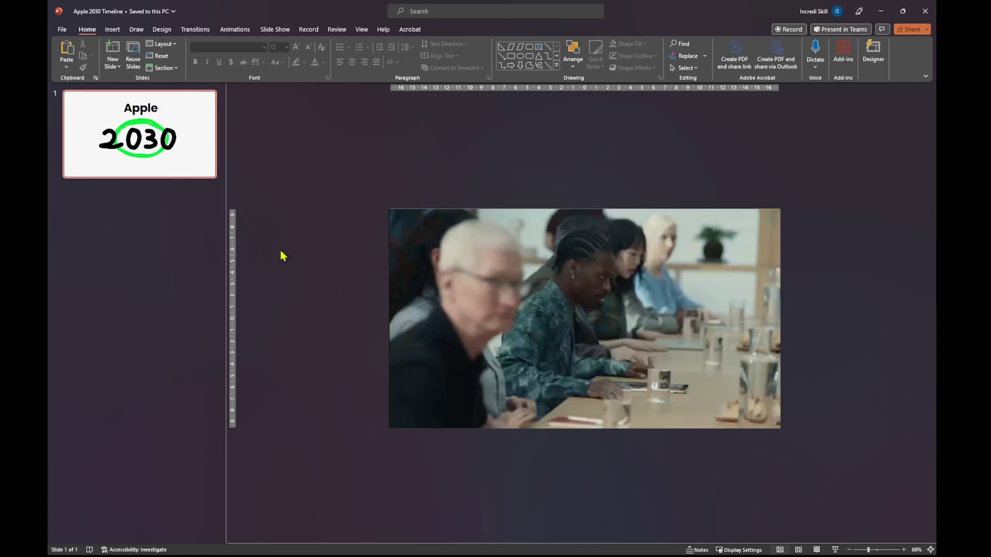
pyautogui.click(157, 188)
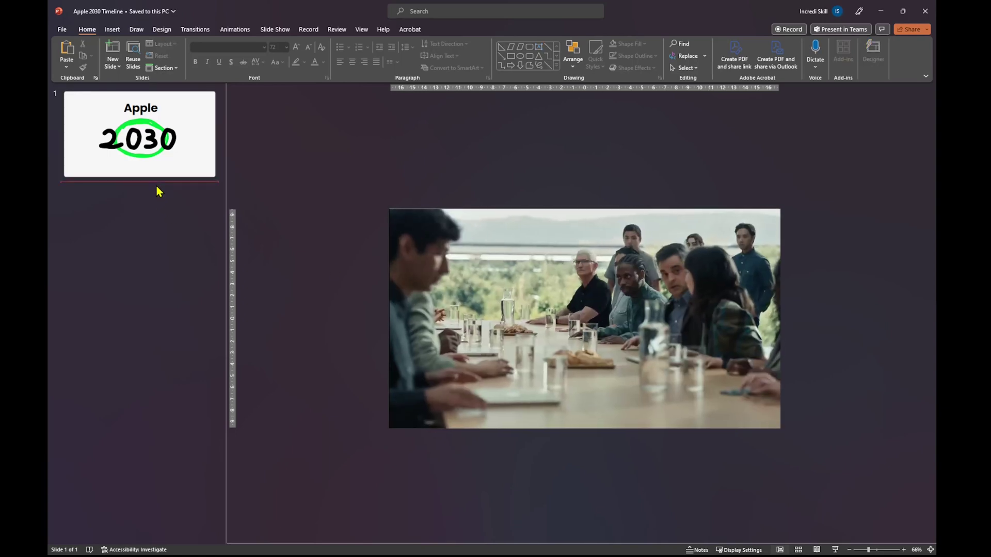
pyautogui.press('Return')
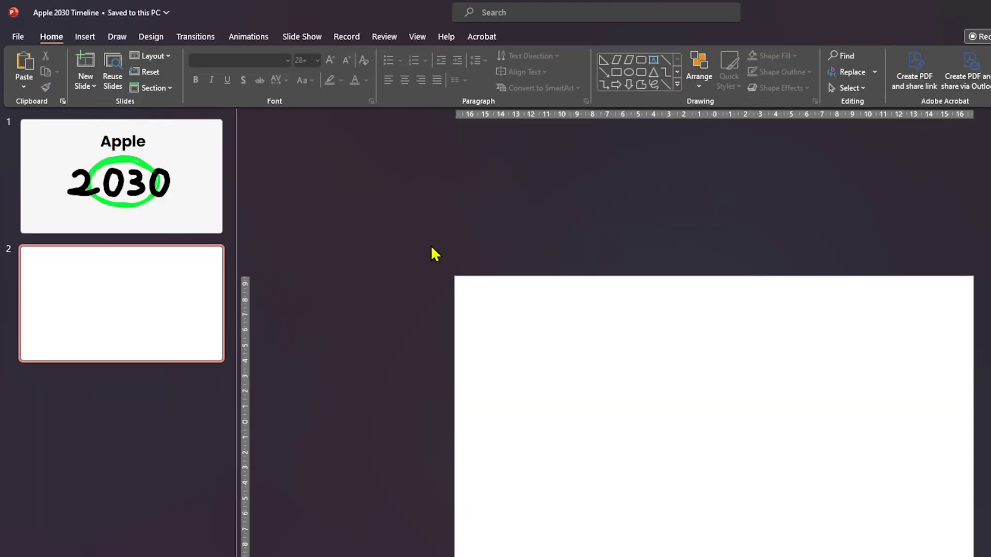
pyautogui.click(117, 37)
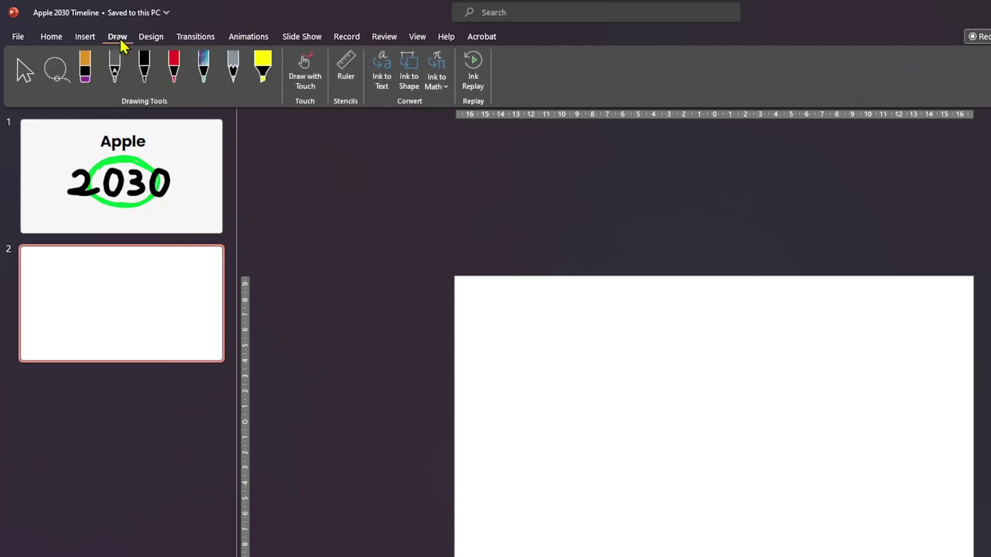
pyautogui.click(146, 69)
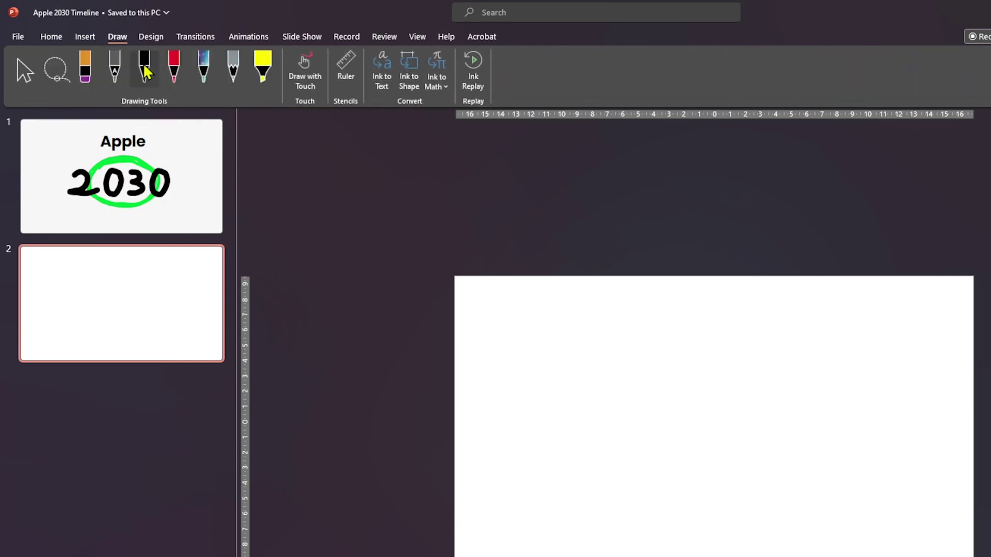
pyautogui.moveTo(526, 391); pyautogui.dragTo(587, 446)
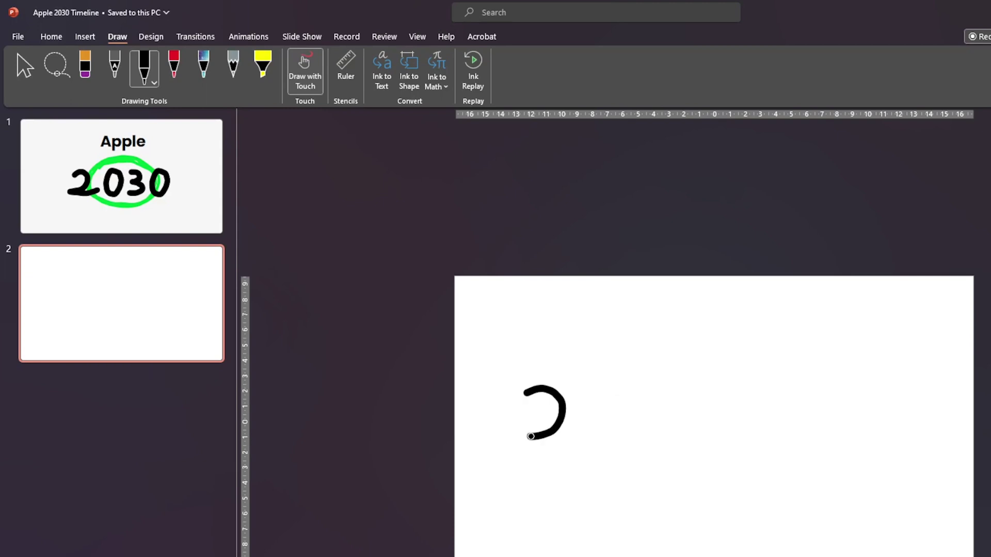
pyautogui.moveTo(623, 396); pyautogui.dragTo(679, 435)
pyautogui.moveTo(752, 392); pyautogui.dragTo(755, 396)
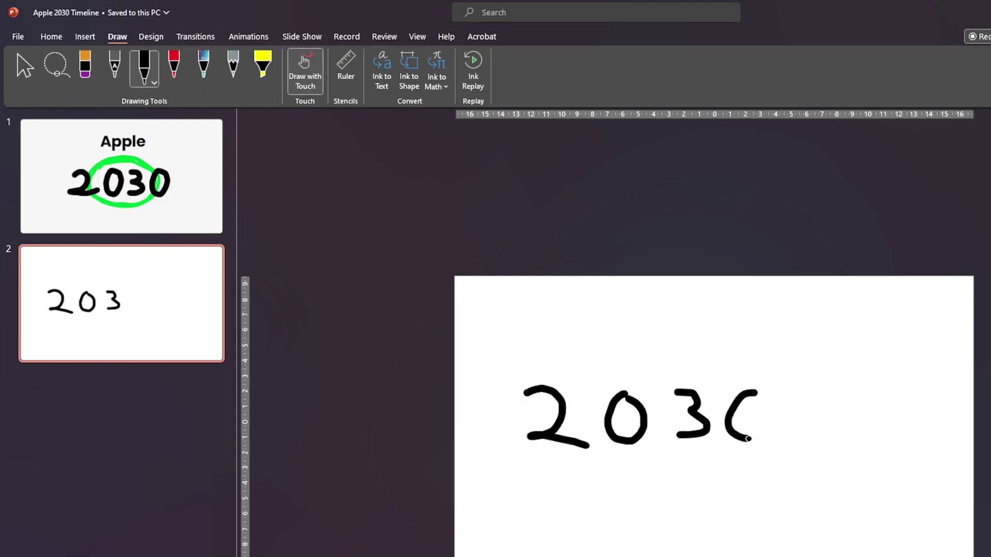
pyautogui.moveTo(738, 347)
pyautogui.mouseDown()
pyautogui.moveTo(597, 321)
pyautogui.moveTo(786, 433)
pyautogui.moveTo(542, 349)
pyautogui.moveTo(733, 494)
pyautogui.mouseUp()
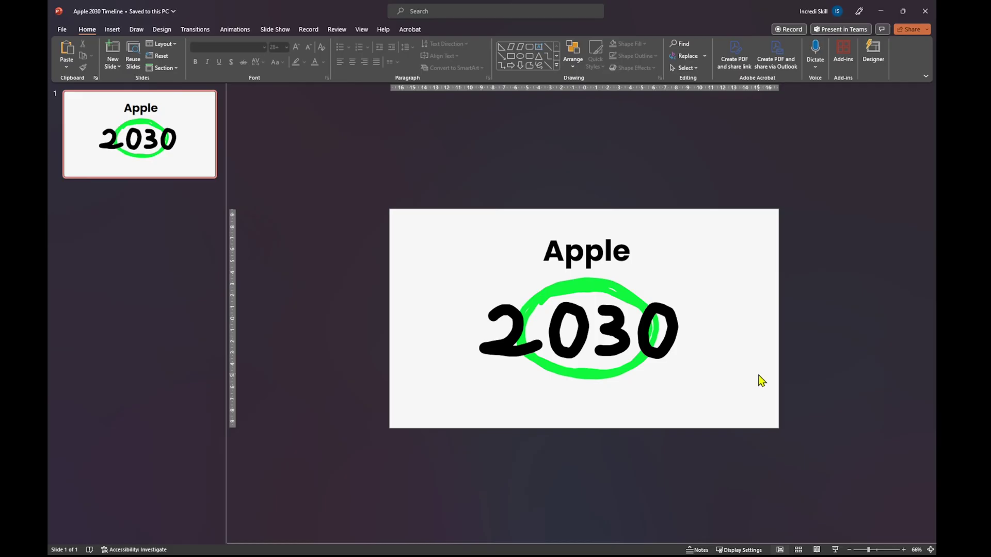
# - Insert all the eco icon pictures from this device and shrink the stacked images
pyautogui.click(113, 29)
pyautogui.click(141, 59)
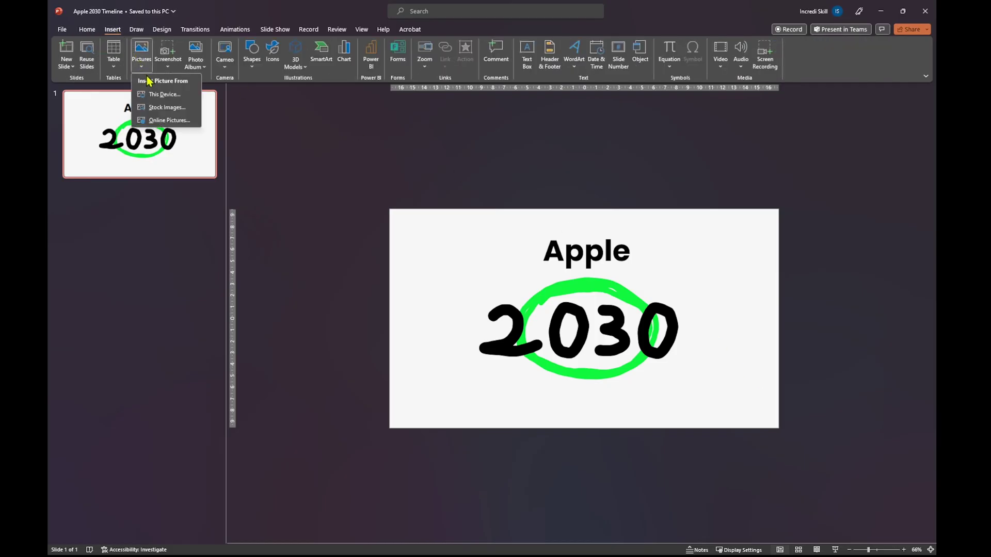
pyautogui.click(157, 95)
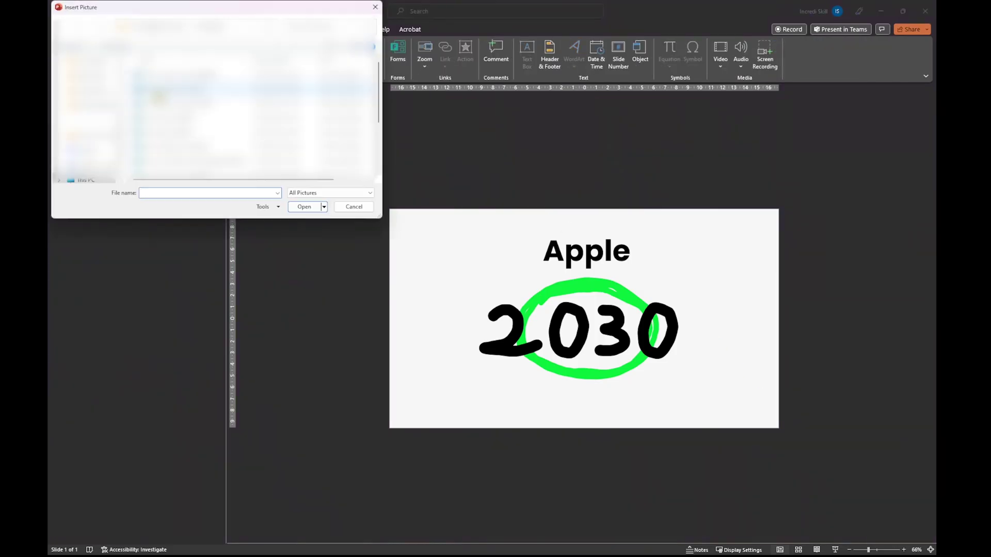
pyautogui.hotkey('ctrl', 'a')
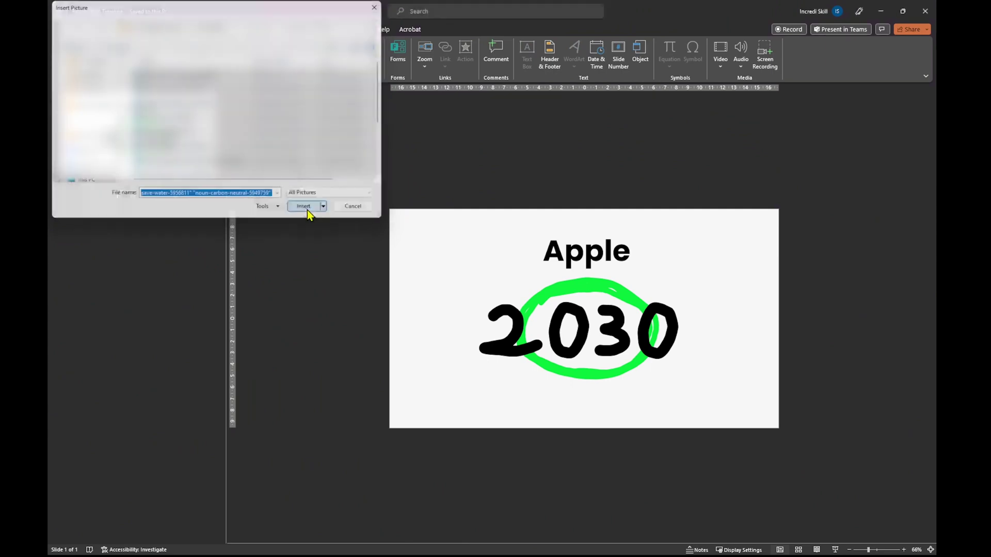
pyautogui.click(304, 206)
pyautogui.moveTo(475, 207); pyautogui.dragTo(656, 395)
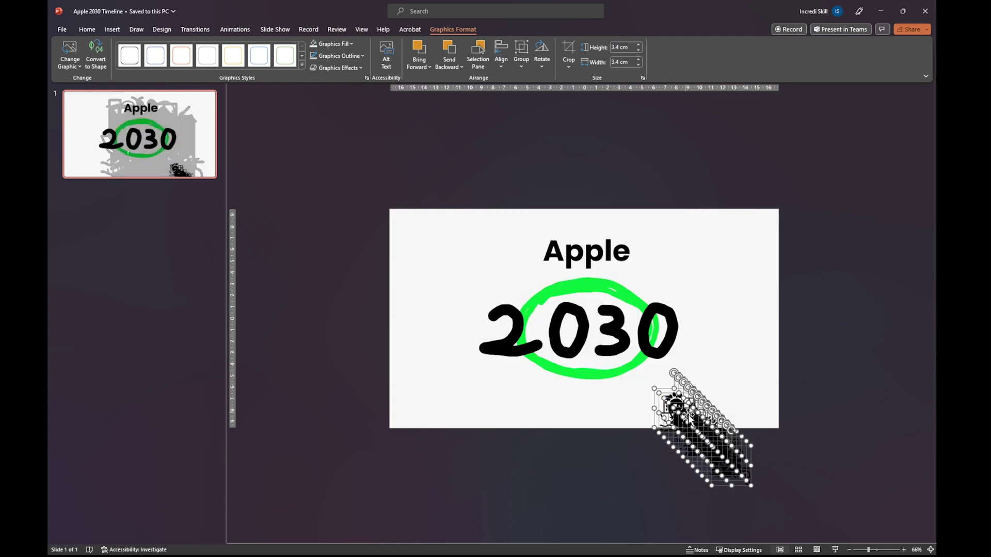
# - Align the icons into one row, move it to the slide bottom and distribute it horizontally
pyautogui.click(500, 62)
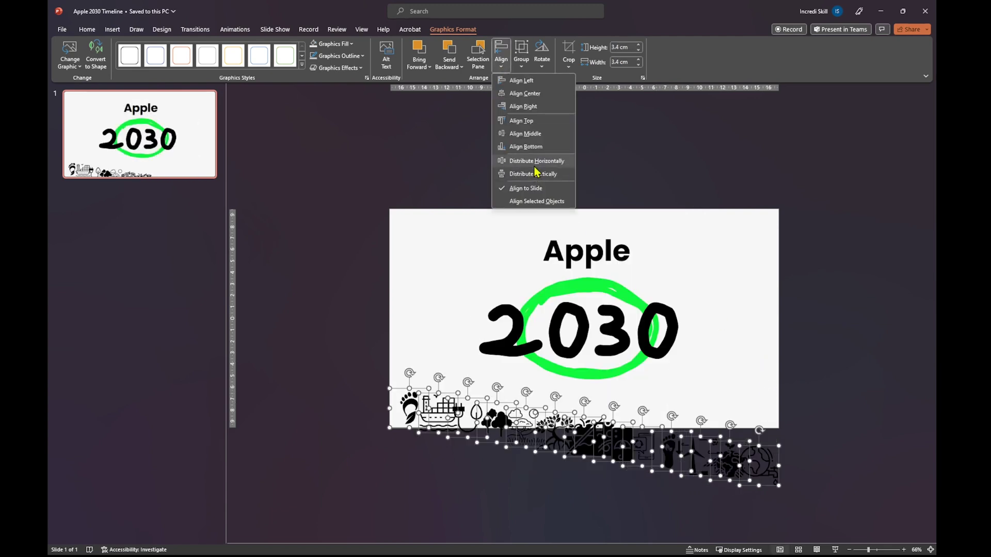
pyautogui.click(525, 134)
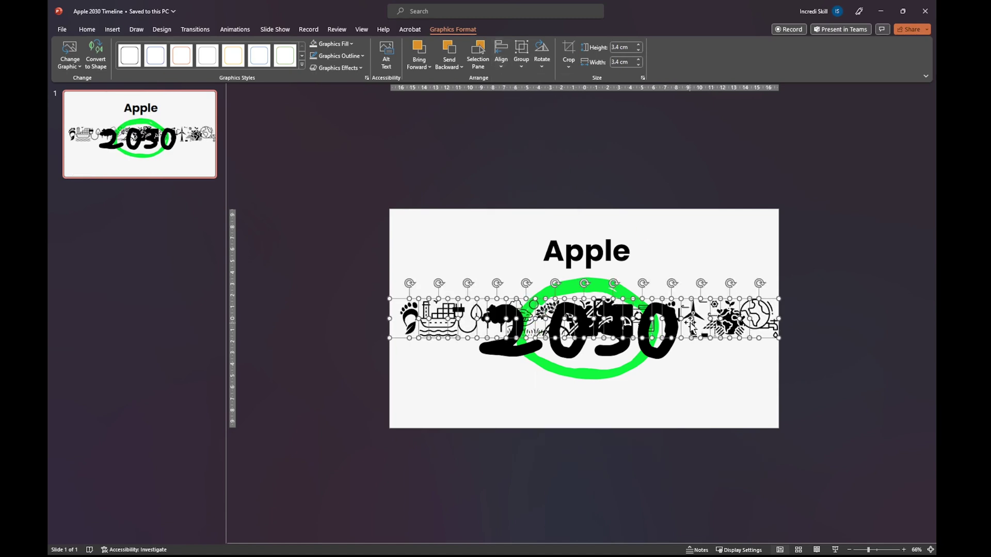
pyautogui.moveTo(709, 320); pyautogui.dragTo(709, 410)
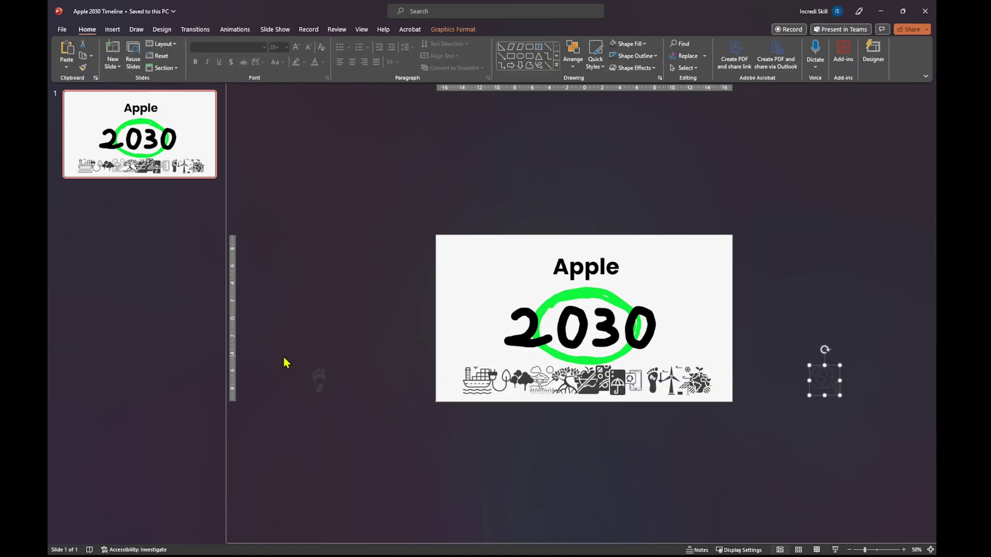
pyautogui.moveTo(284, 363); pyautogui.dragTo(877, 432)
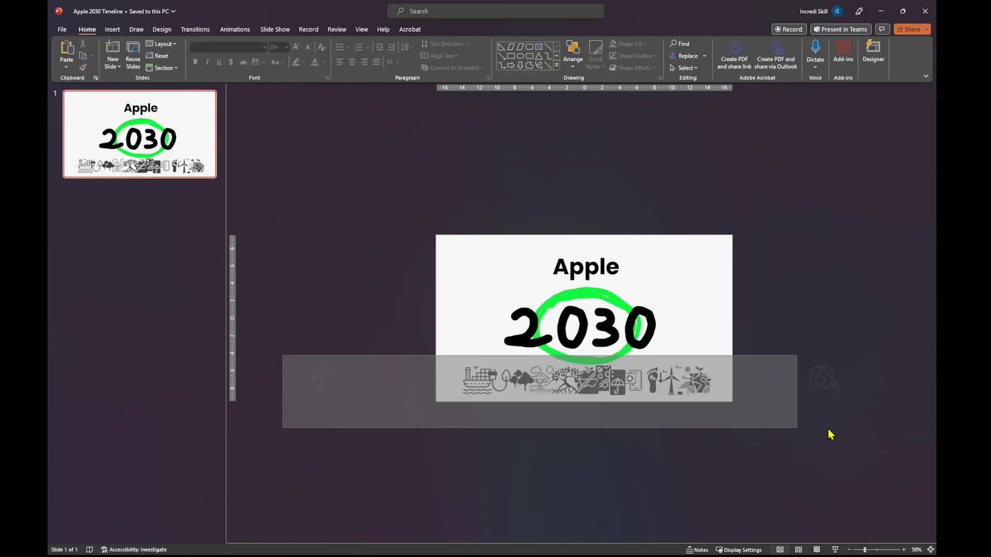
pyautogui.click(572, 61)
pyautogui.moveTo(588, 213)
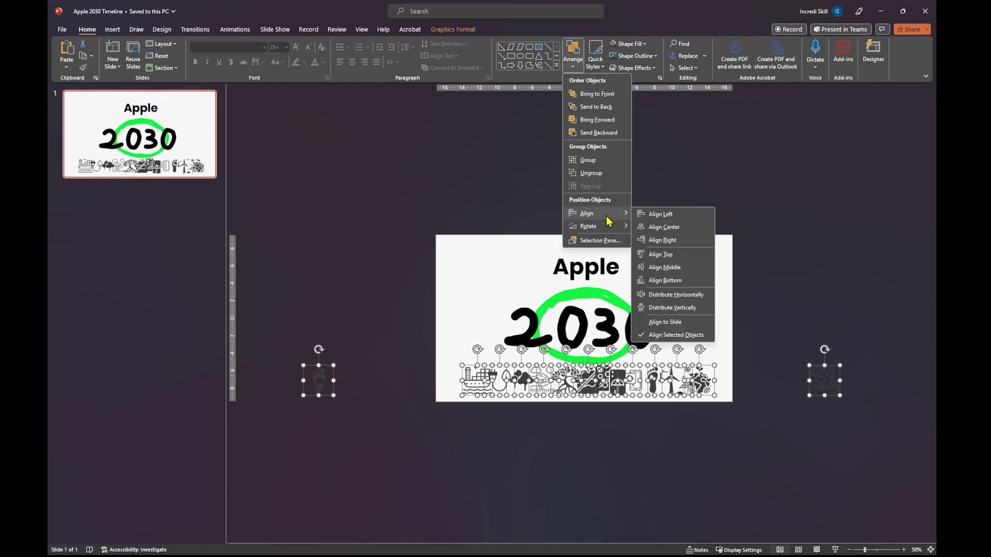
pyautogui.click(675, 294)
pyautogui.click(781, 316)
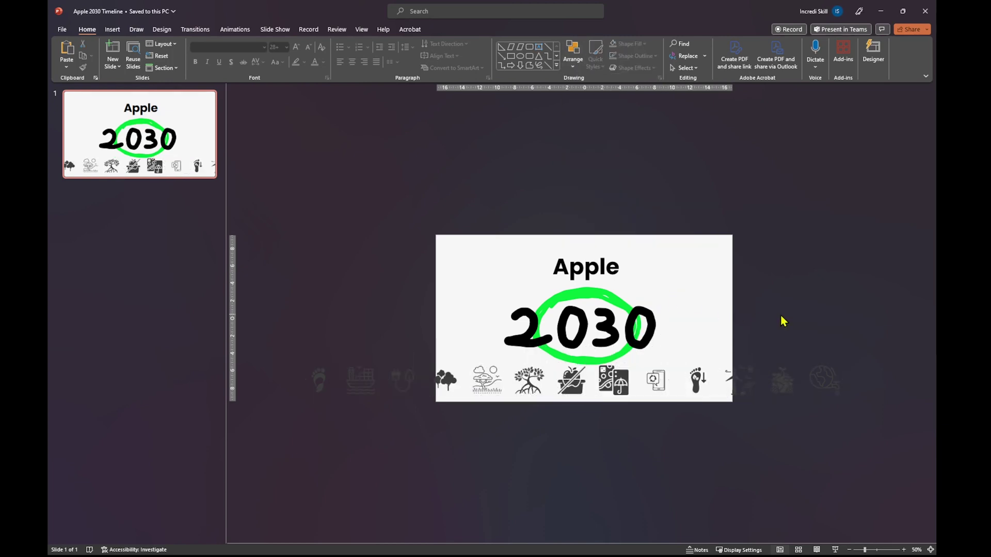
pyautogui.click(61, 29)
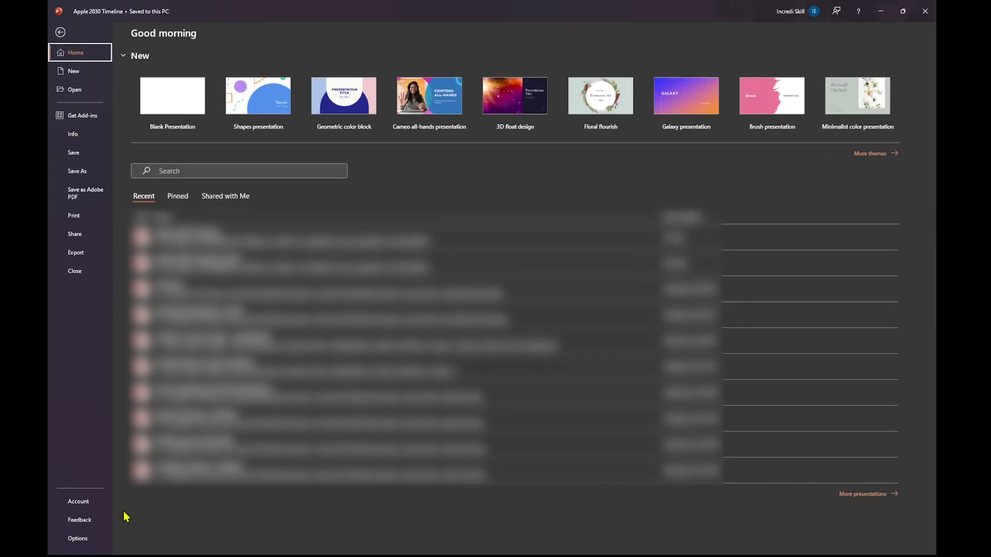
# - Switch to a light theme and draw a light grey rounded box over the footprint icon, copying it to the next icon
pyautogui.click(81, 538)
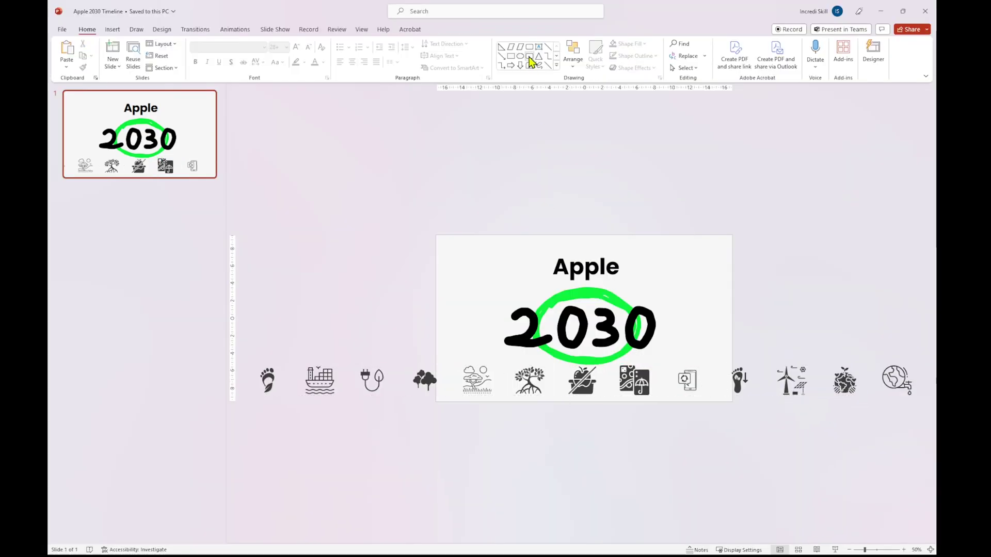
pyautogui.moveTo(247, 358); pyautogui.dragTo(288, 401)
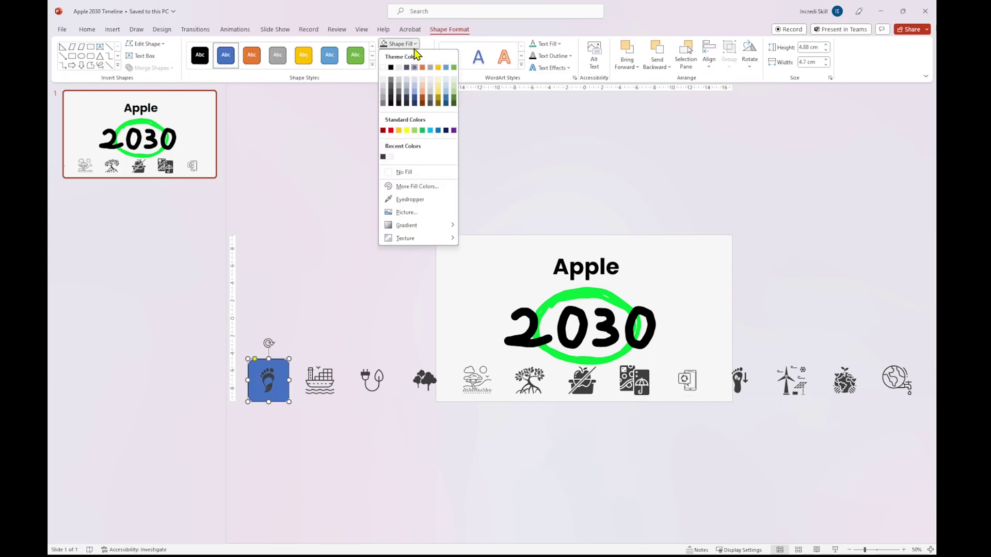
pyautogui.click(387, 90)
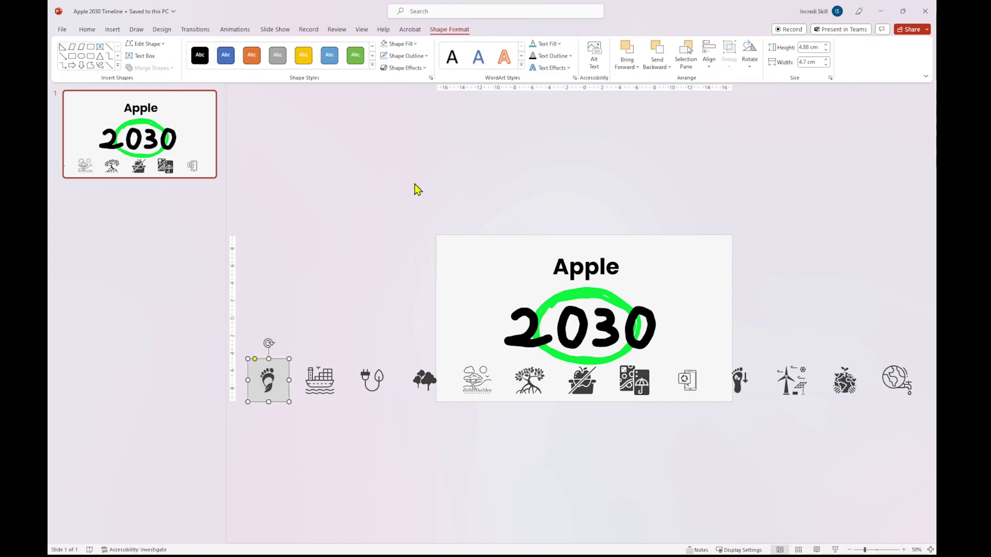
pyautogui.click(273, 397)
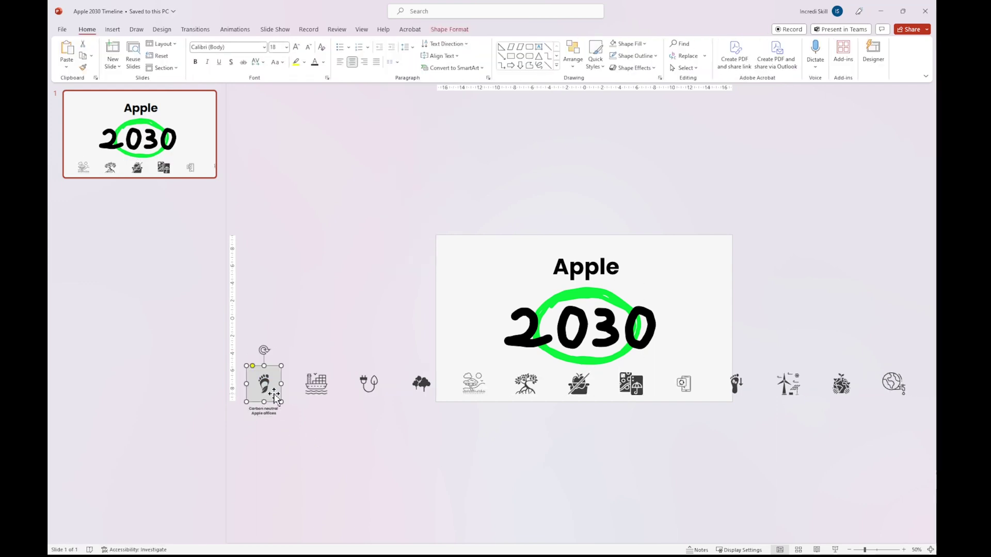
pyautogui.keyDown('ctrl'); pyautogui.moveTo(273, 391); pyautogui.dragTo(312, 392); pyautogui.keyUp('ctrl')
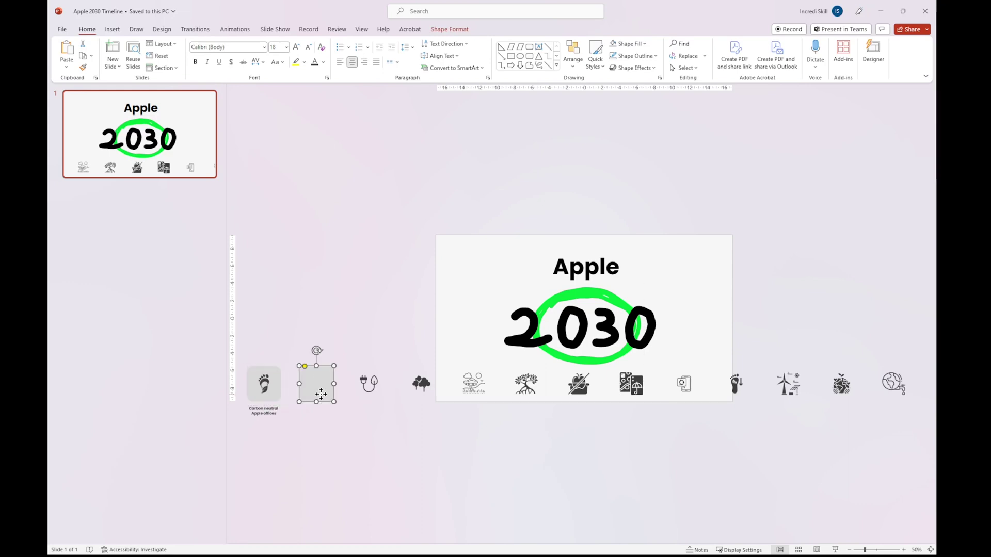
# - Paste a caption text box beneath the ship icon
pyautogui.rightClick(317, 397)
pyautogui.click(325, 418)
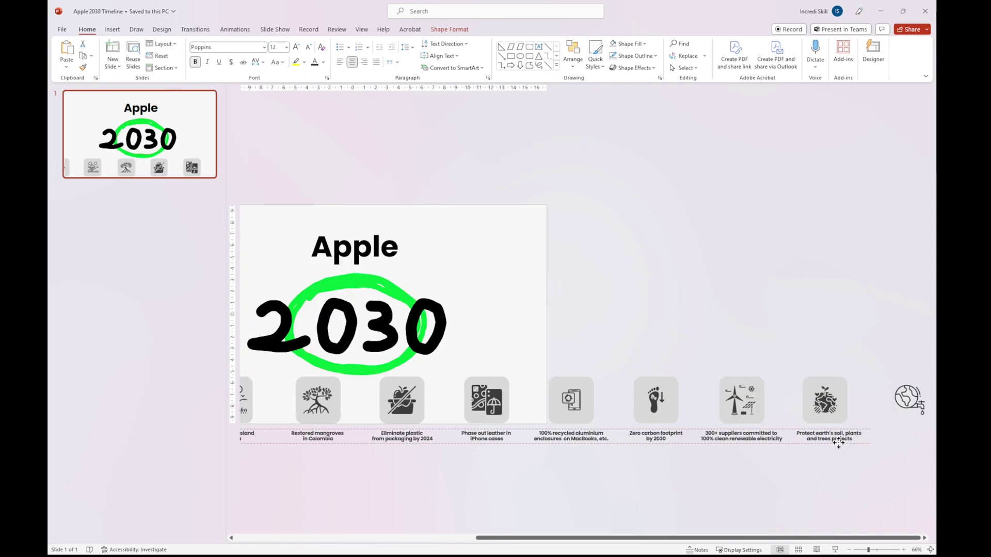
pyautogui.scroll(-3, 839, 441)
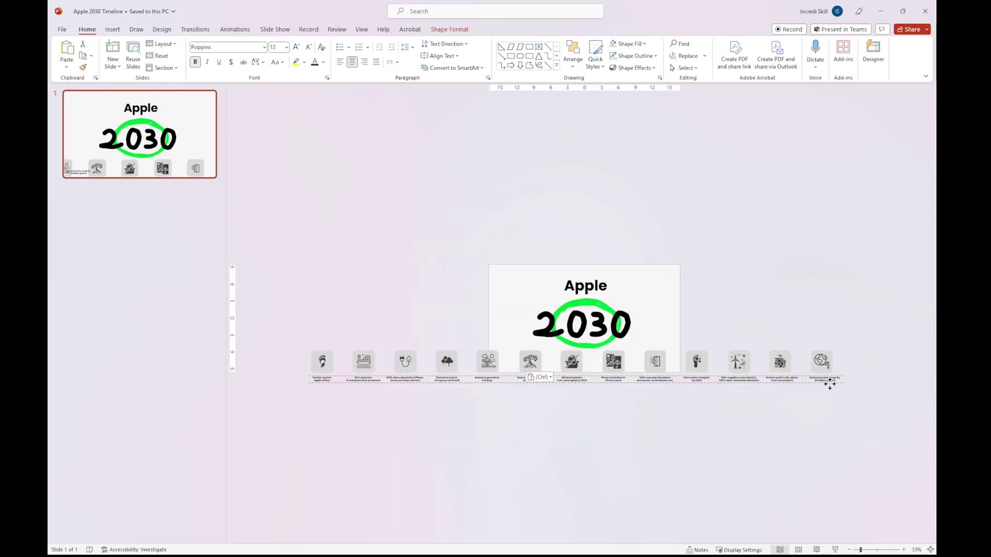
# - Nudge the icon row down and draw a long horizontal line above the icons
pyautogui.press('Down')
pyautogui.press('Down')
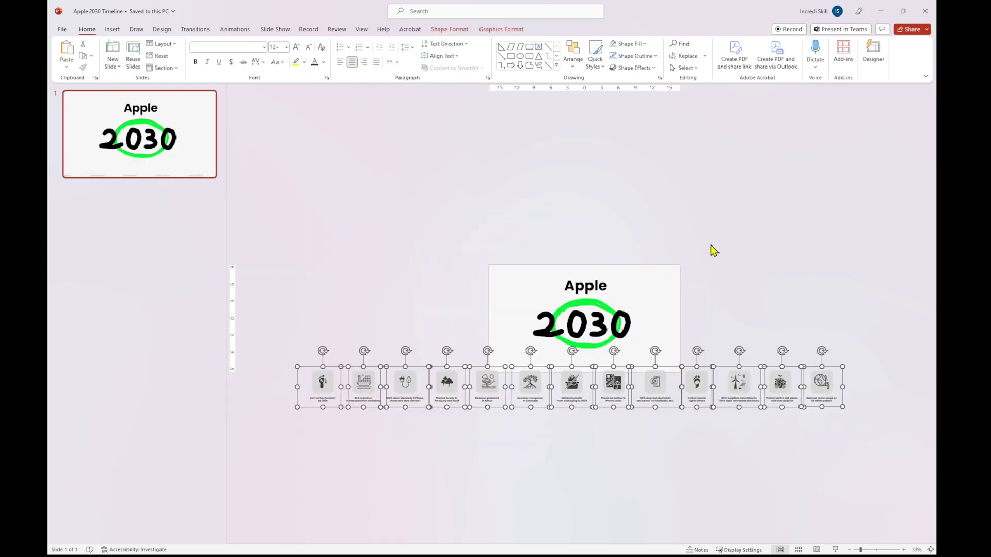
pyautogui.click(710, 245)
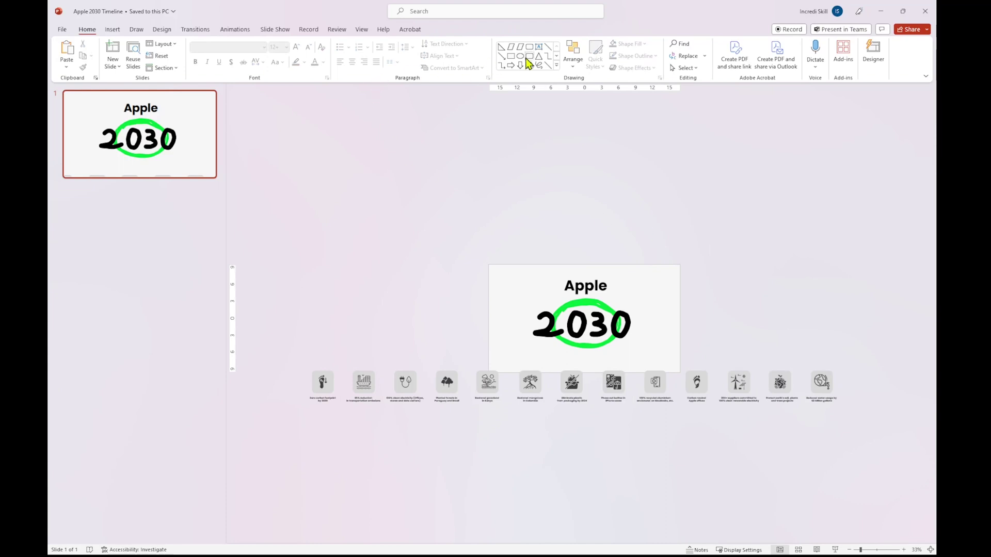
pyautogui.click(550, 68)
pyautogui.moveTo(294, 354); pyautogui.dragTo(873, 369)
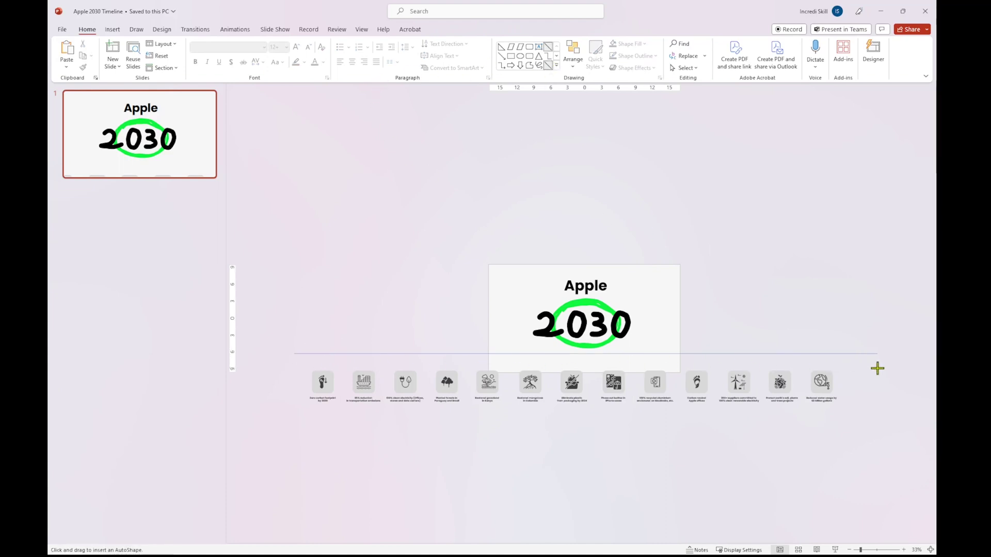
pyautogui.moveTo(873, 369); pyautogui.dragTo(877, 354)
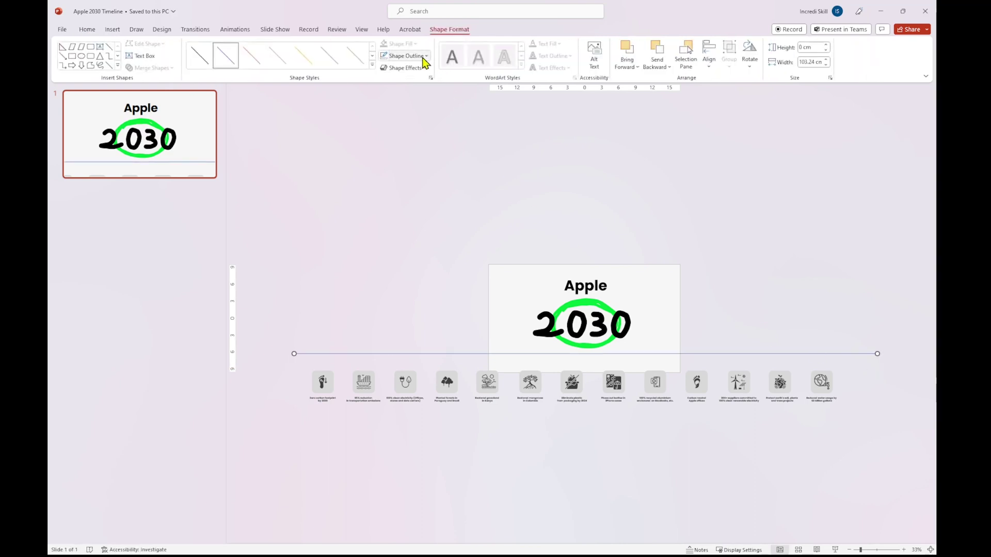
# - Give the line a 6 pt weight and a black outline colour
pyautogui.click(426, 55)
pyautogui.click(508, 321)
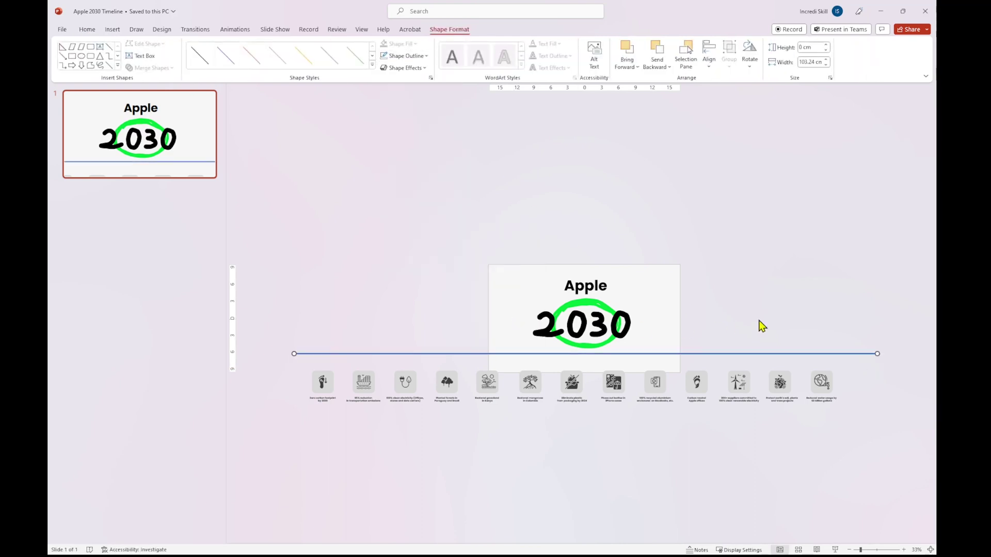
pyautogui.click(424, 59)
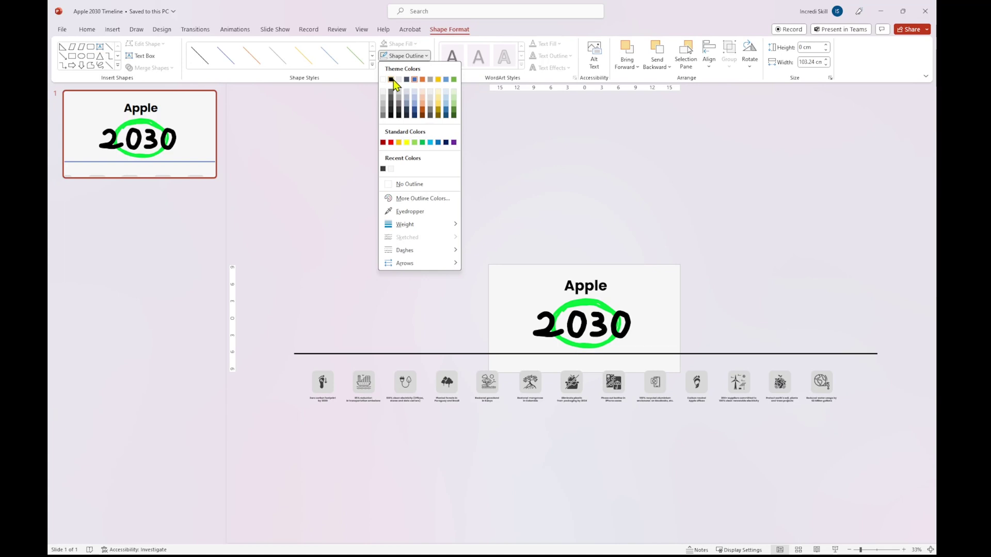
pyautogui.click(383, 171)
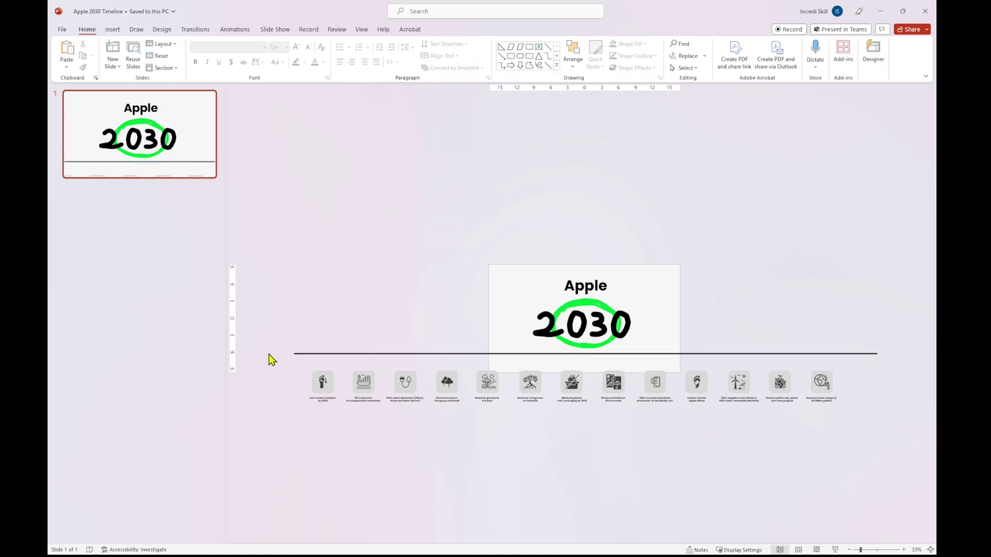
# - Move the whole icon row up so it sits centred on the black line
pyautogui.moveTo(268, 354); pyautogui.dragTo(849, 416)
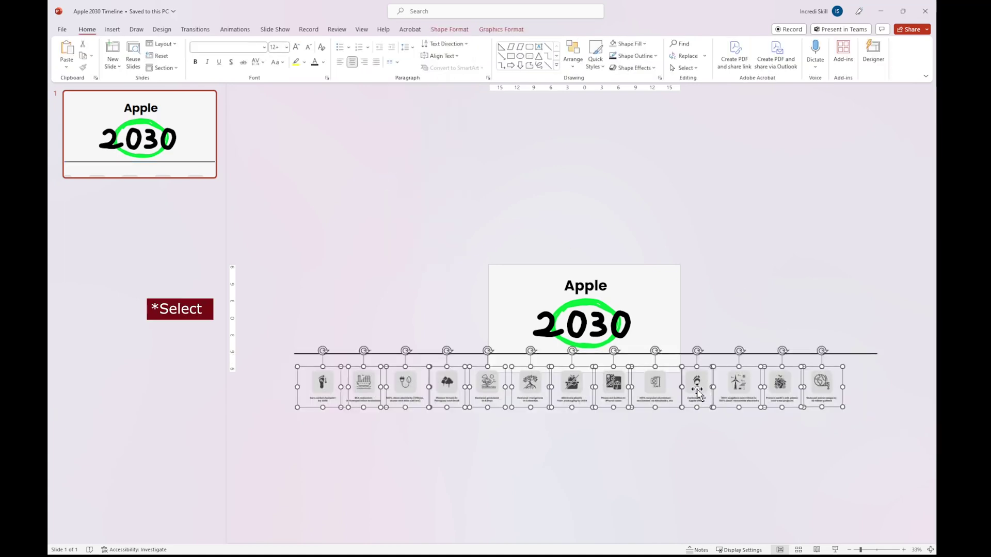
pyautogui.moveTo(699, 393); pyautogui.dragTo(698, 361)
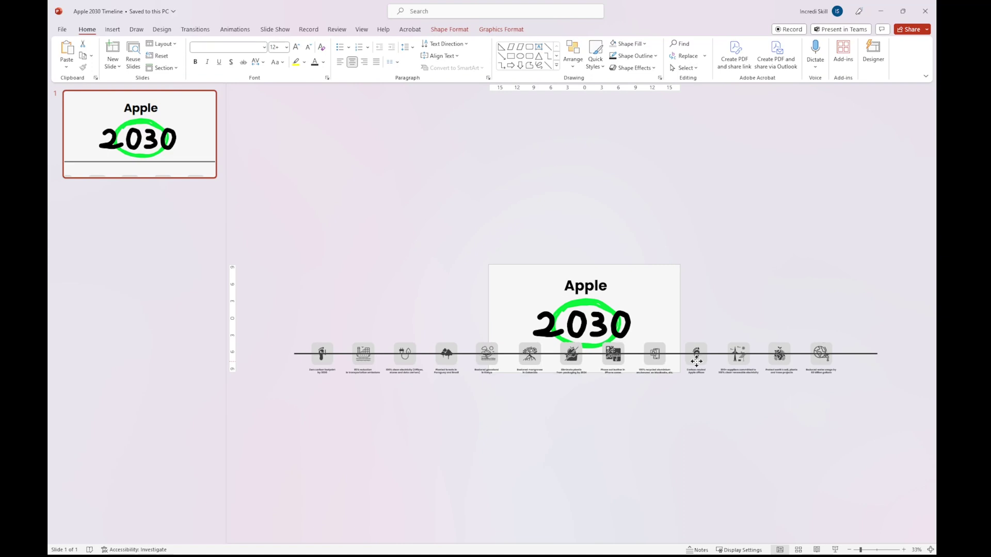
pyautogui.click(293, 364)
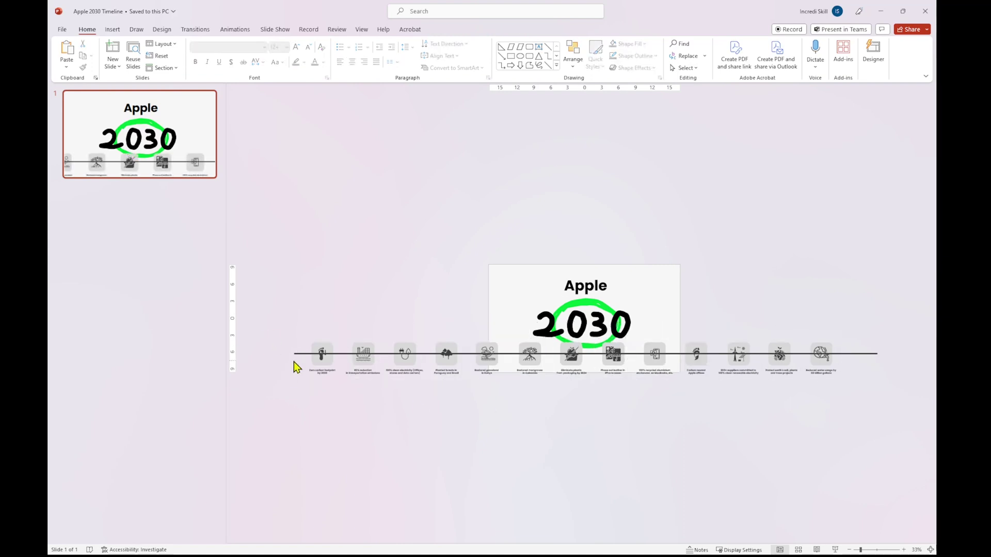
pyautogui.rightClick(298, 354)
pyautogui.click(328, 252)
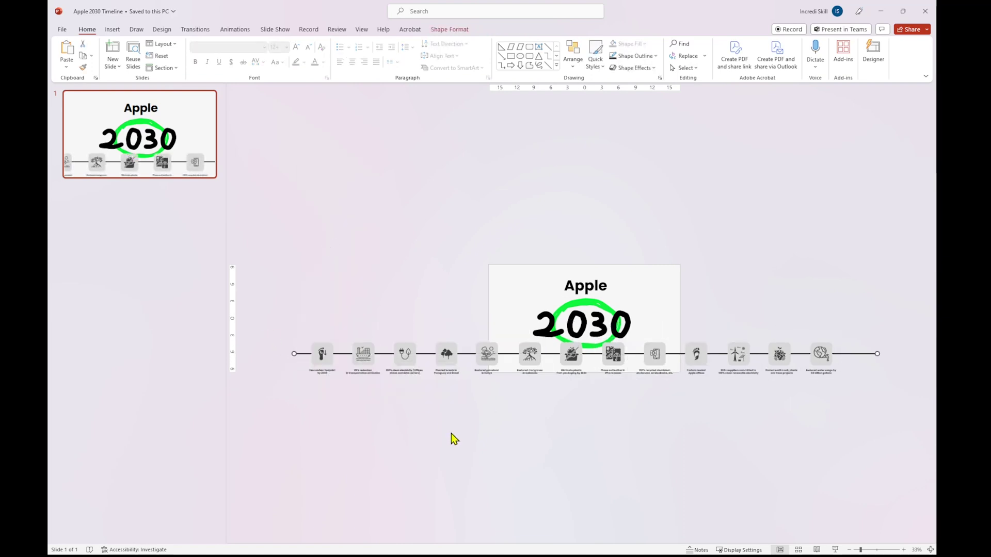
# - Move the line and icons together down below the slide, then select the first icon and its box
pyautogui.moveTo(272, 333); pyautogui.dragTo(896, 397)
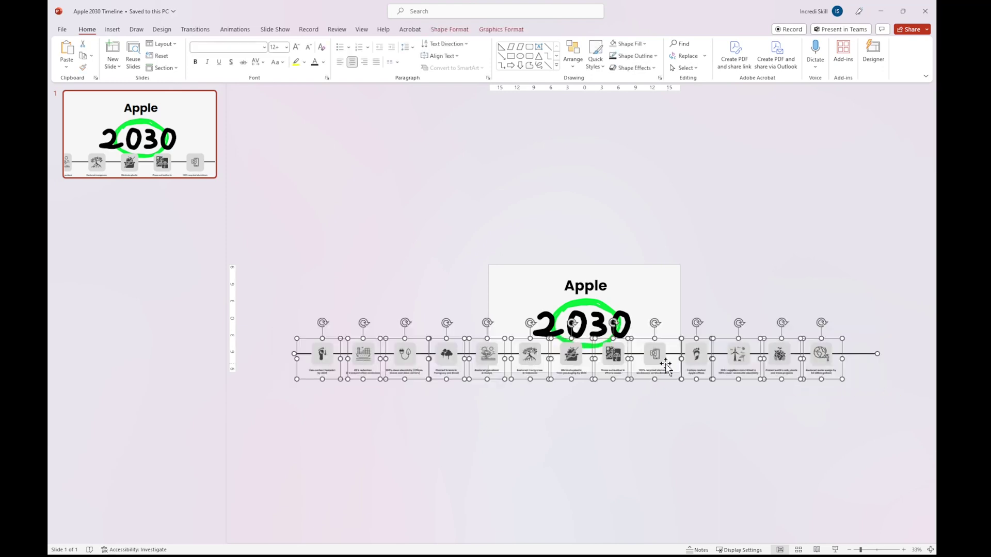
pyautogui.moveTo(655, 366); pyautogui.dragTo(655, 402)
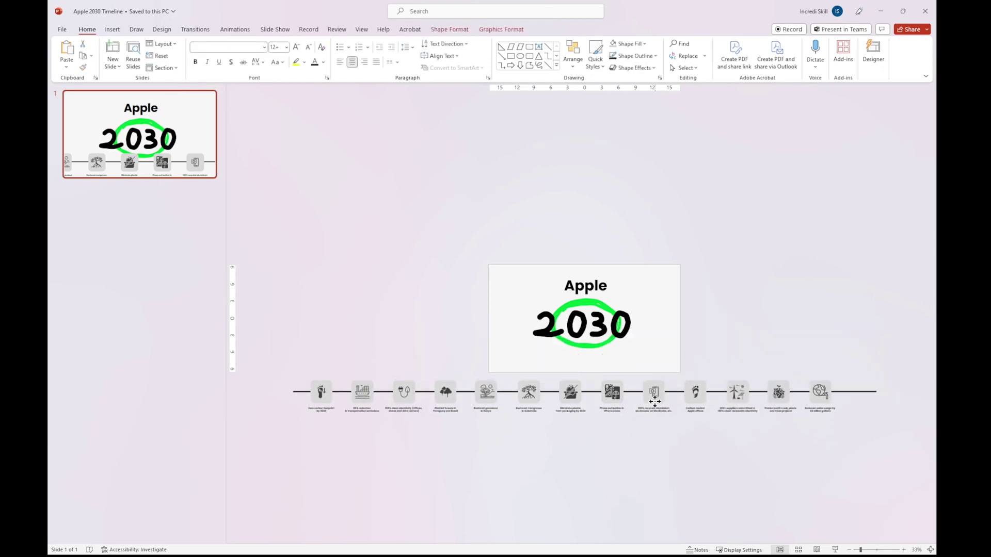
pyautogui.click(689, 461)
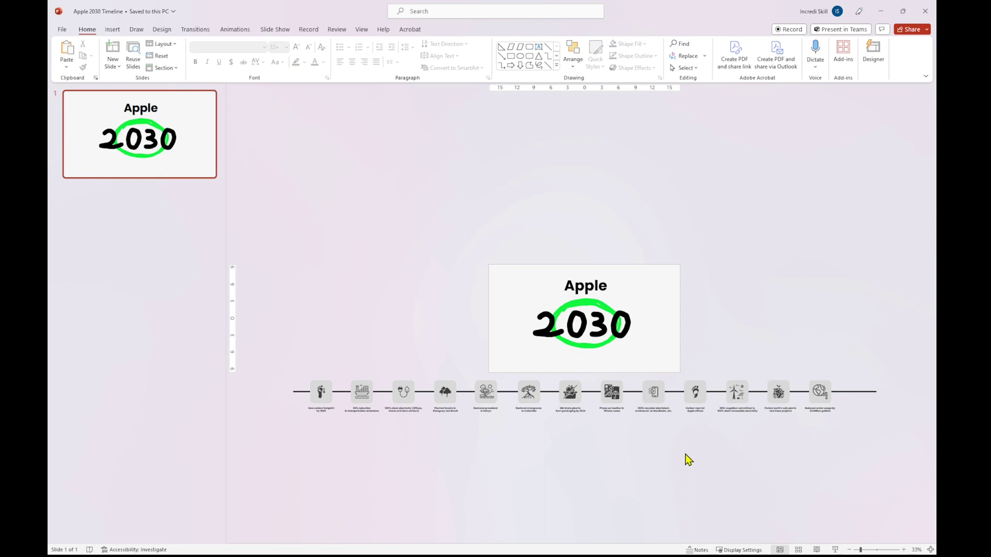
pyautogui.scroll(3, 685, 454)
pyautogui.moveTo(270, 422); pyautogui.dragTo(363, 515)
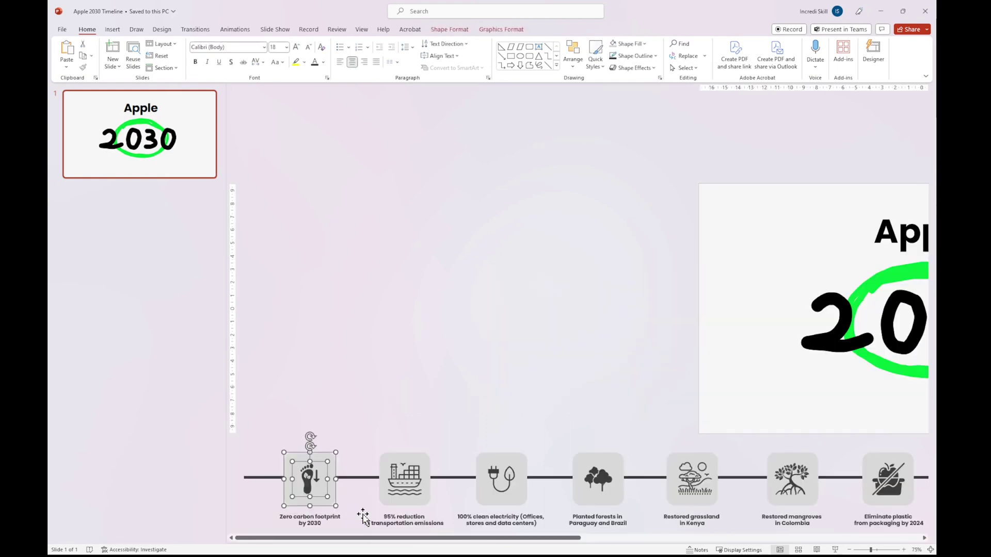
# - Group the footprint icon with its box and rotate it 45° into a diamond
pyautogui.hotkey('ctrl', 'g')
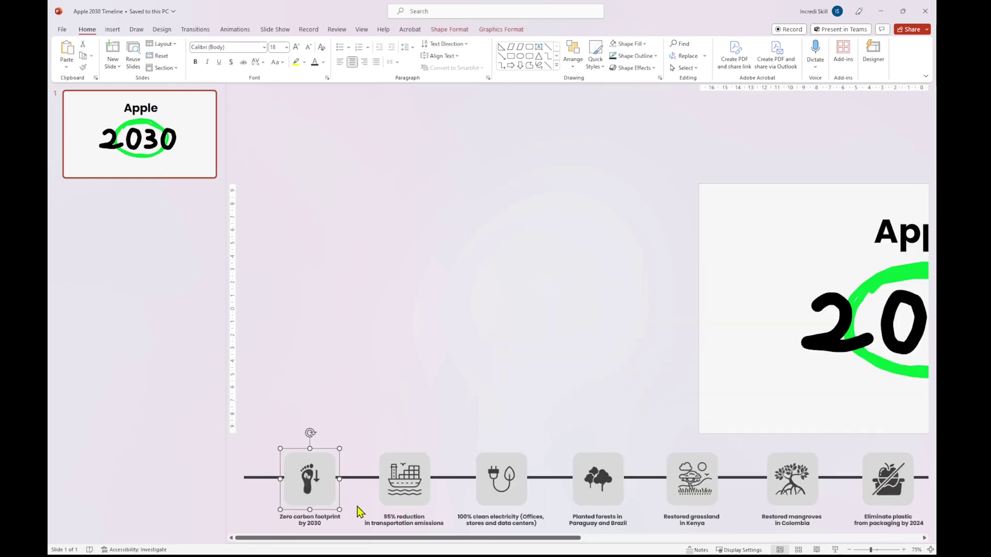
pyautogui.moveTo(310, 431); pyautogui.dragTo(358, 441)
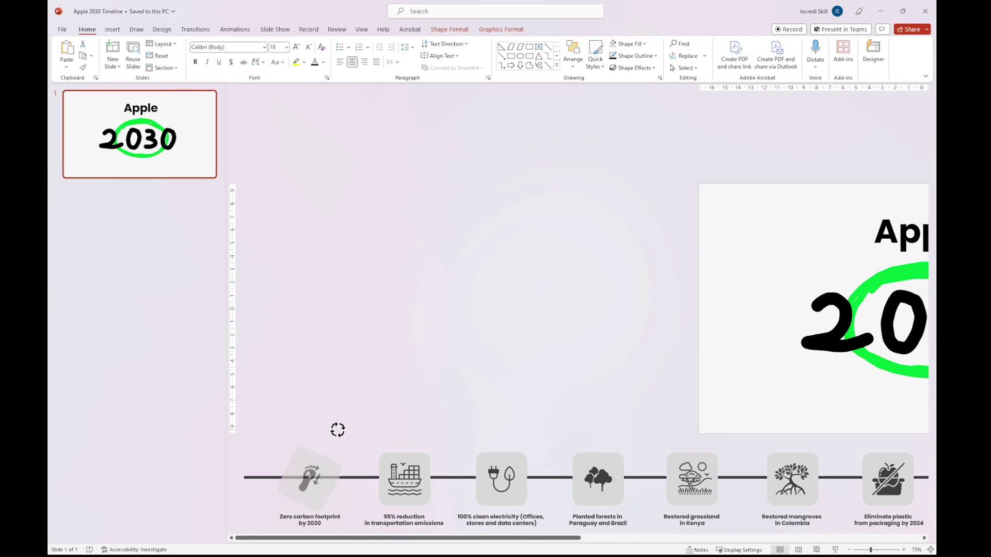
pyautogui.click(379, 441)
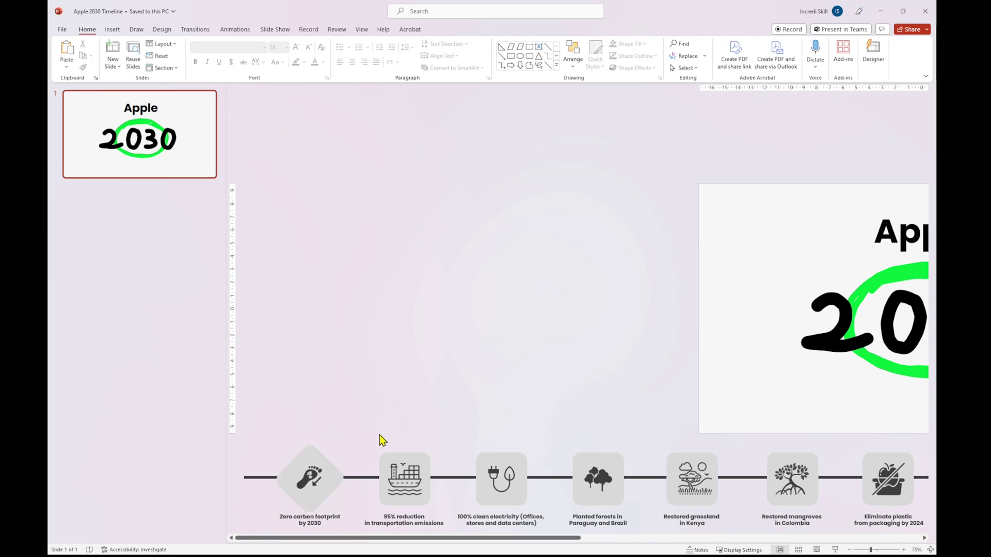
pyautogui.click(317, 478)
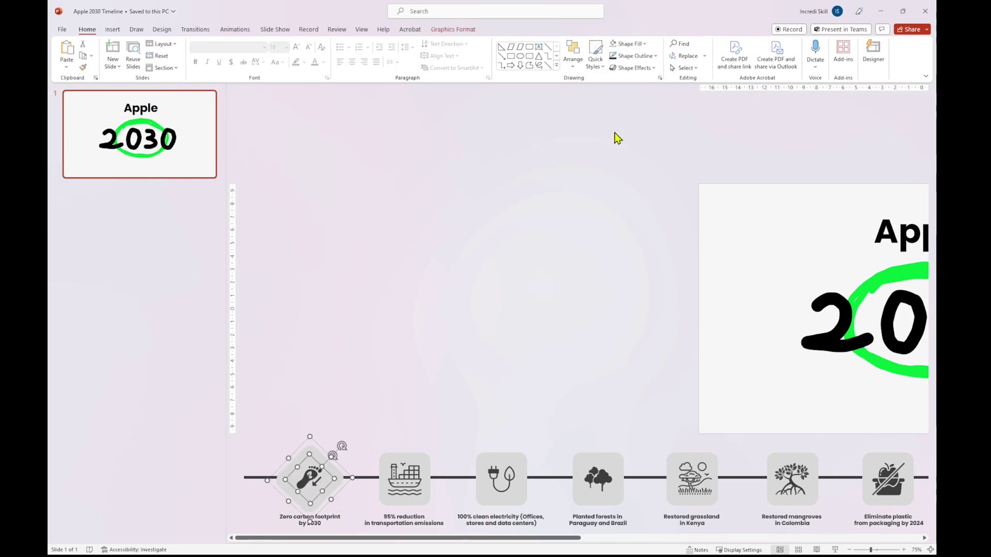
# - Set the diamond's fill transparency to 99% in Format Graphic
pyautogui.click(660, 79)
pyautogui.click(898, 230)
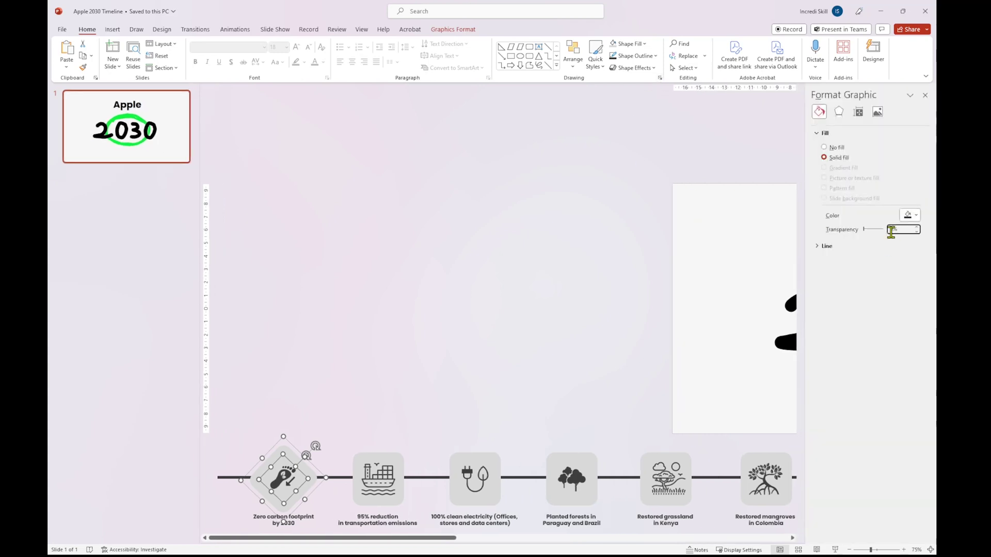
pyautogui.write('99')
pyautogui.press('Return')
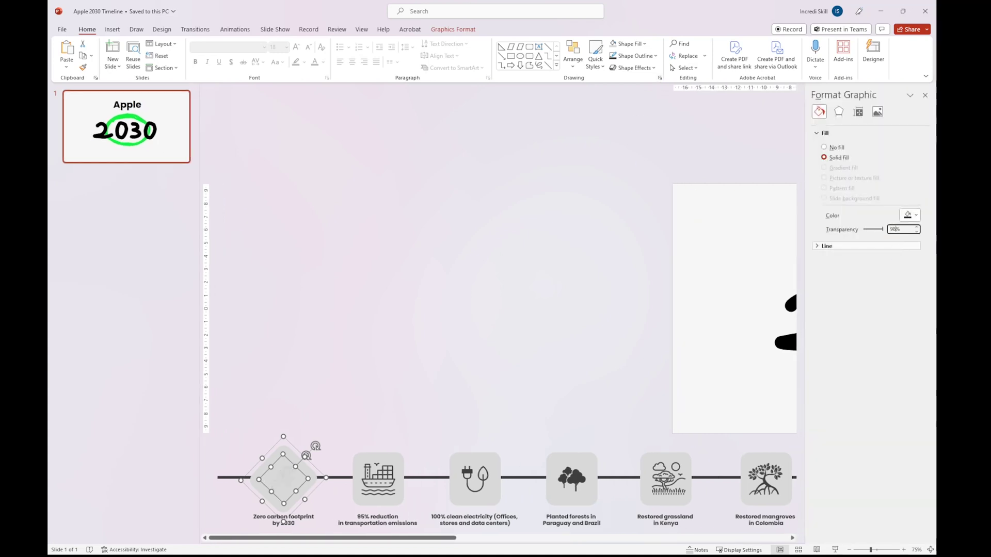
pyautogui.click(924, 96)
# - Set the 'Zero carbon footprint by 2030' caption's text fill transparency to 98% via Format Shape
pyautogui.click(329, 516)
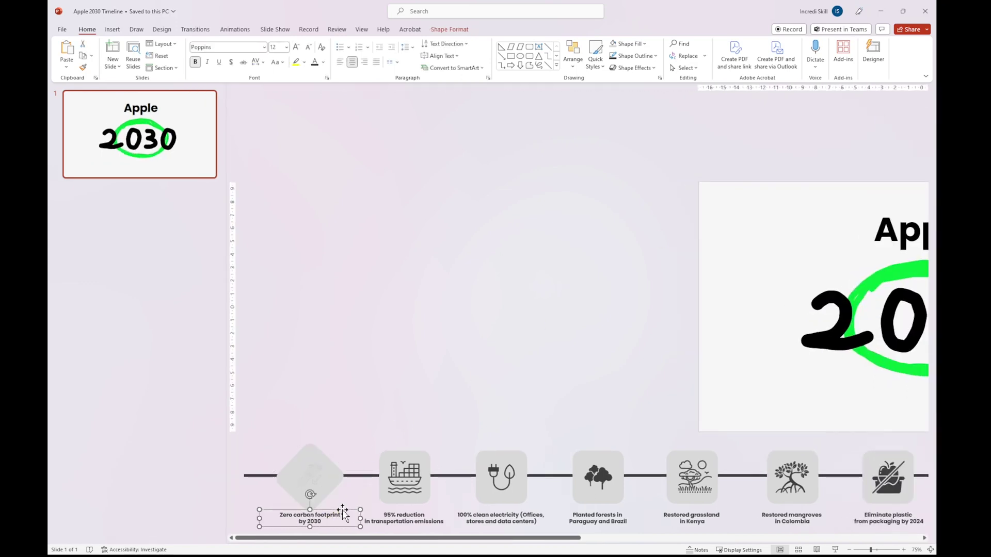
pyautogui.rightClick(339, 517)
pyautogui.click(373, 490)
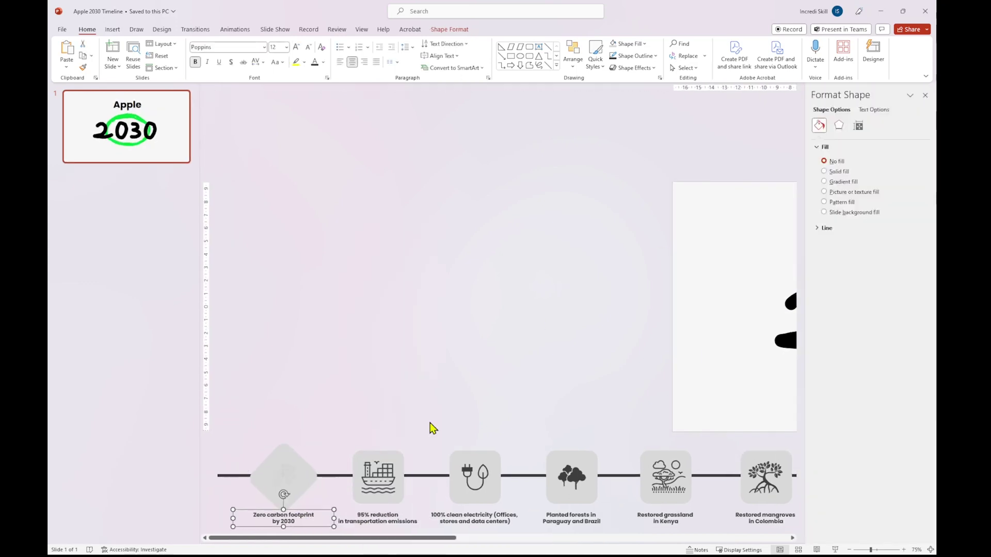
pyautogui.click(874, 109)
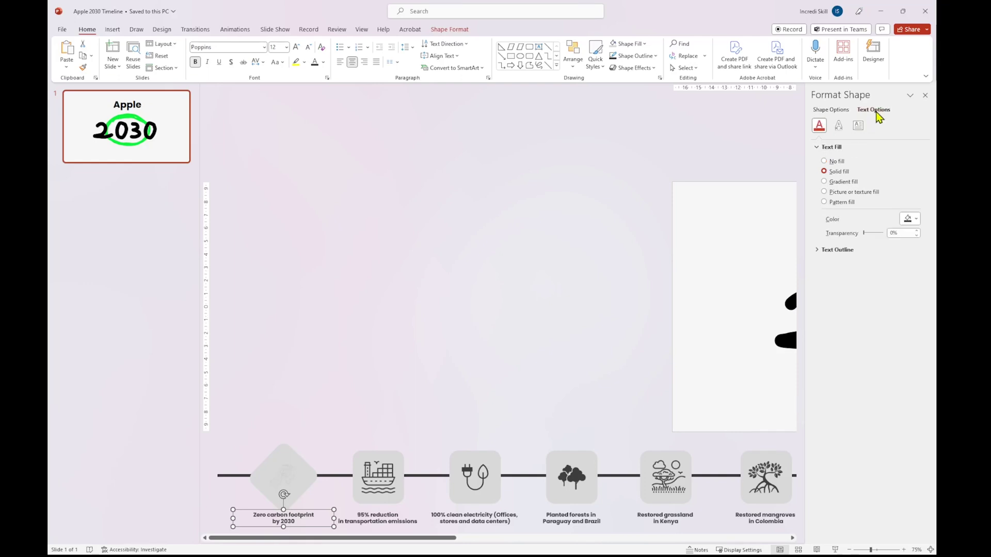
pyautogui.click(897, 233)
pyautogui.write('98')
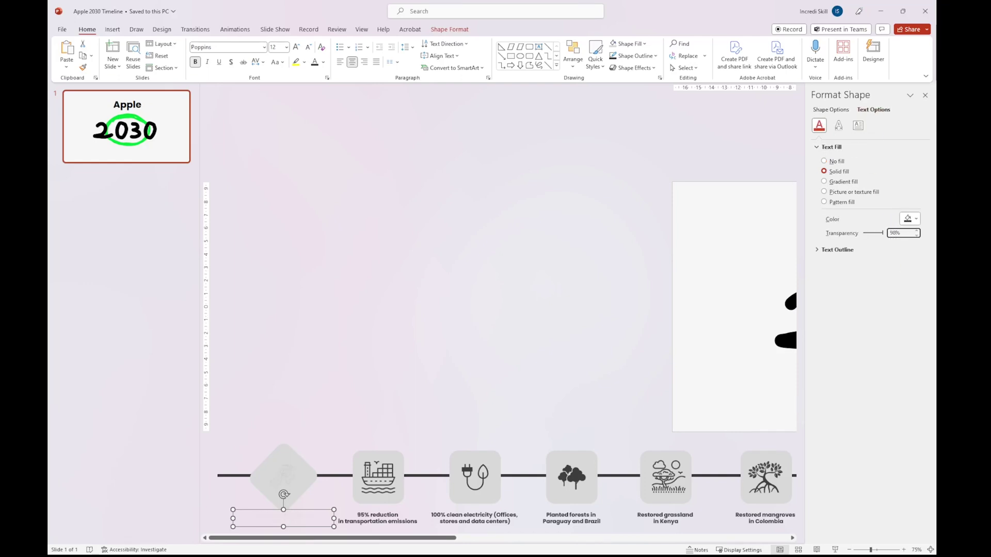
pyautogui.click(519, 396)
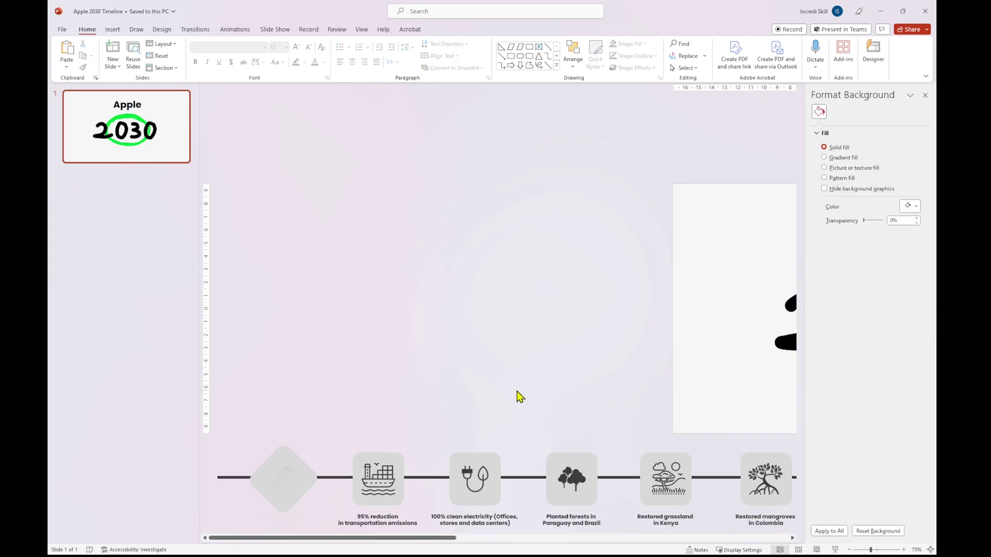
pyautogui.click(324, 525)
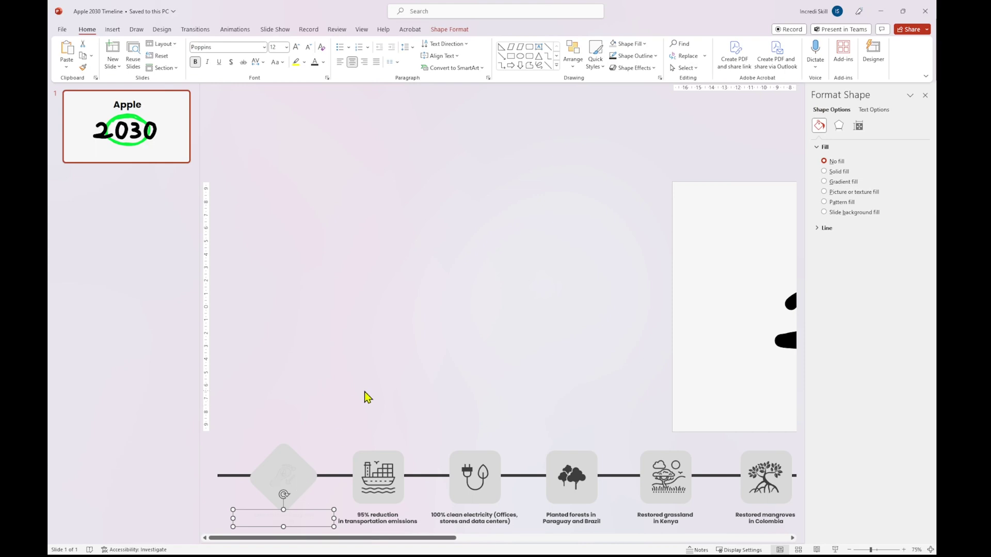
# - Try the faded diamond styling on the ship icon and undo it
pyautogui.moveTo(325, 396); pyautogui.dragTo(437, 536)
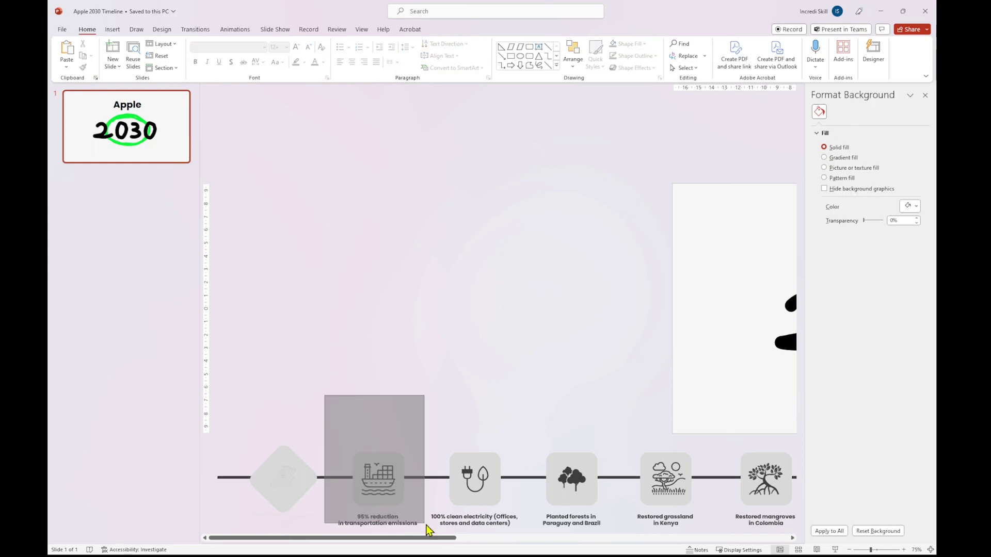
pyautogui.press('F4')
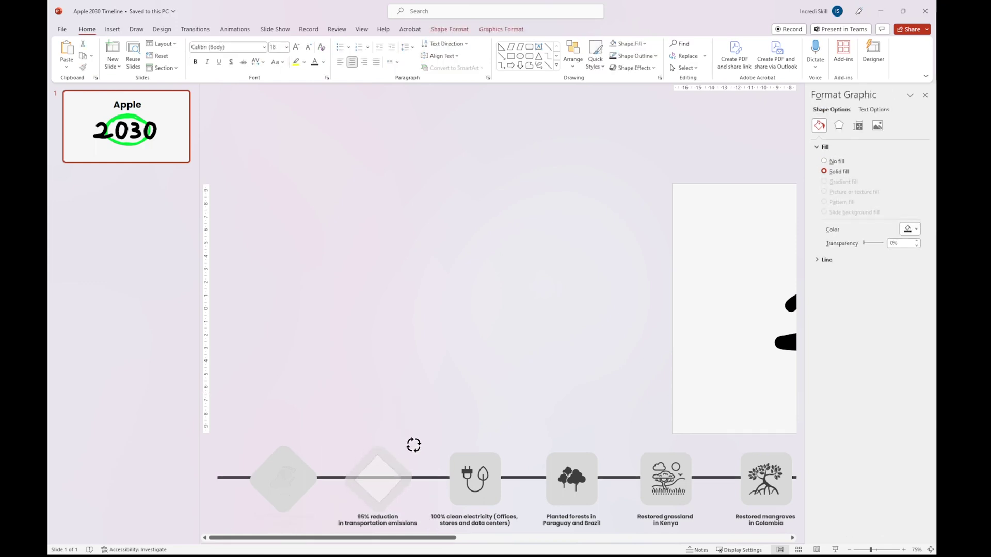
pyautogui.hotkey('ctrl', 'z')
pyautogui.hotkey('ctrl', 'z')
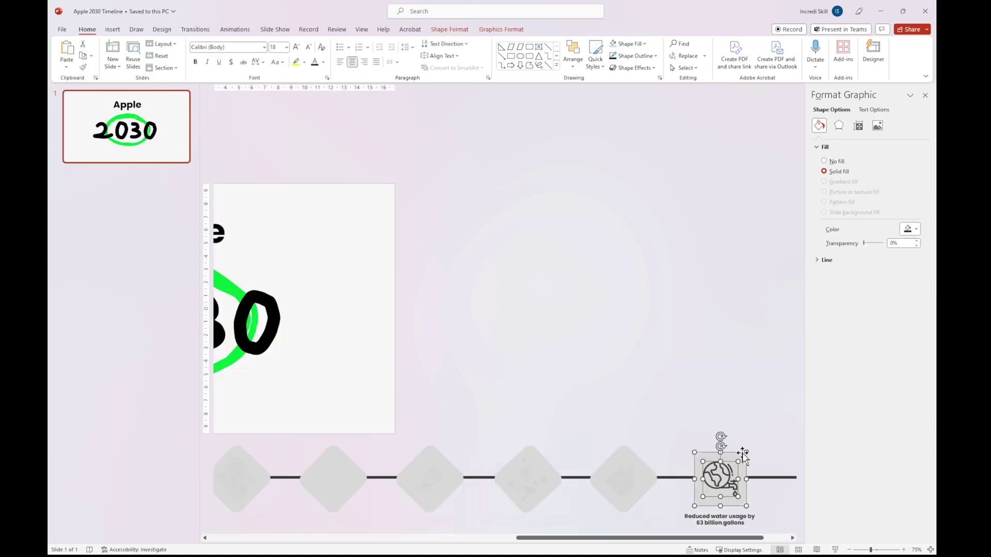
# - Apply the faded diamond style to the water-usage icon with 98% line transparency and start on its caption text
pyautogui.click(762, 402)
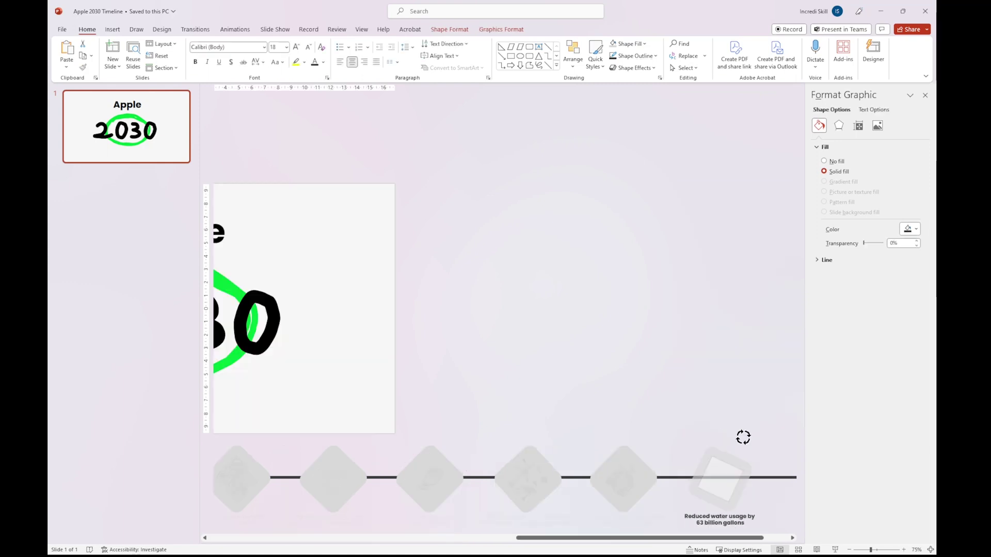
pyautogui.click(720, 476)
pyautogui.press('F4')
pyautogui.write('8')
pyautogui.press('Return')
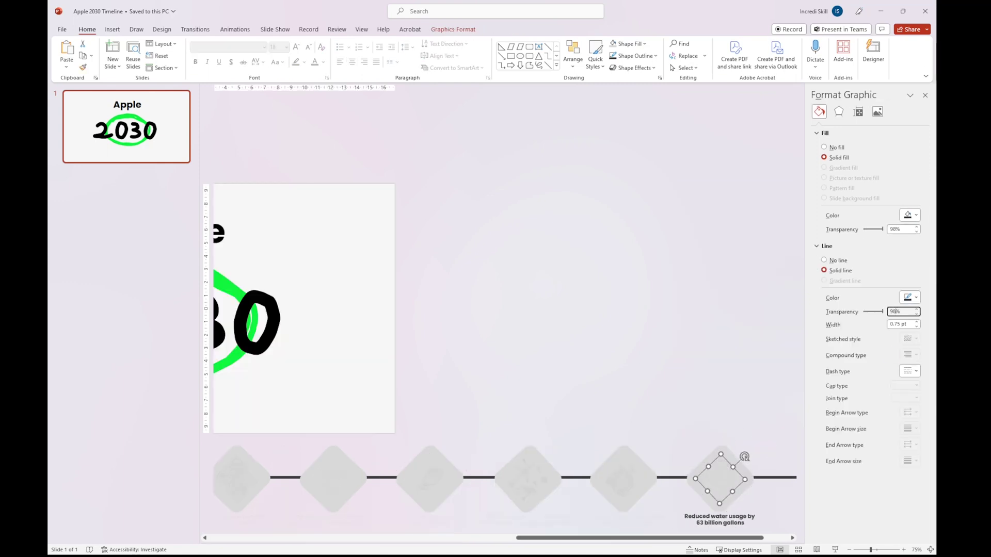
pyautogui.click(748, 517)
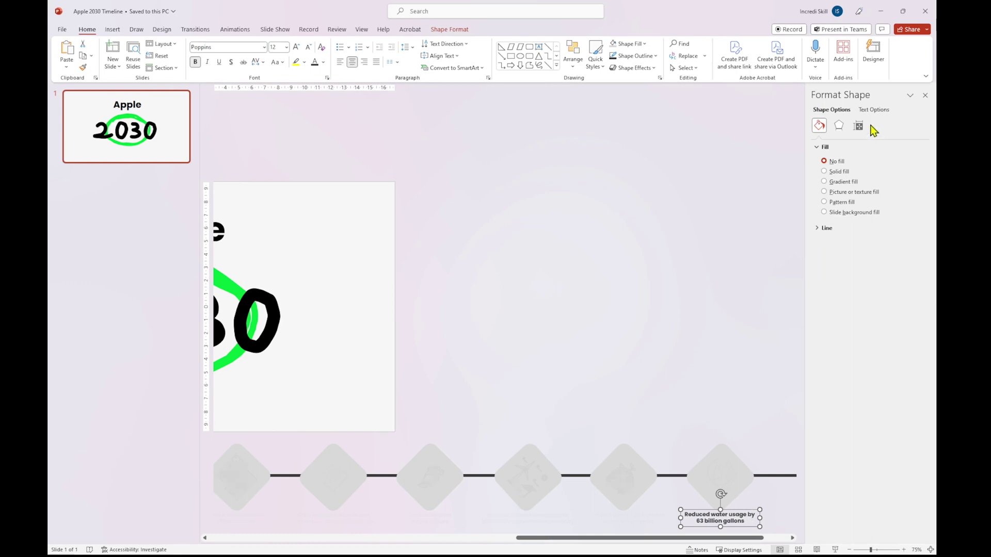
pyautogui.click(874, 109)
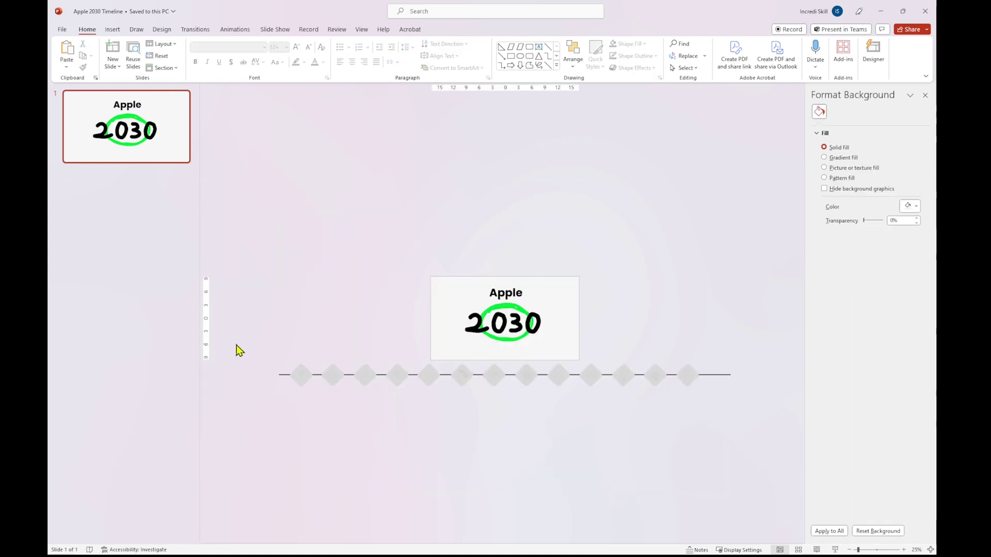
# - Drag the timeline row off-slide to the right, enable Guides and select its connecting line
pyautogui.moveTo(237, 347); pyautogui.dragTo(761, 408)
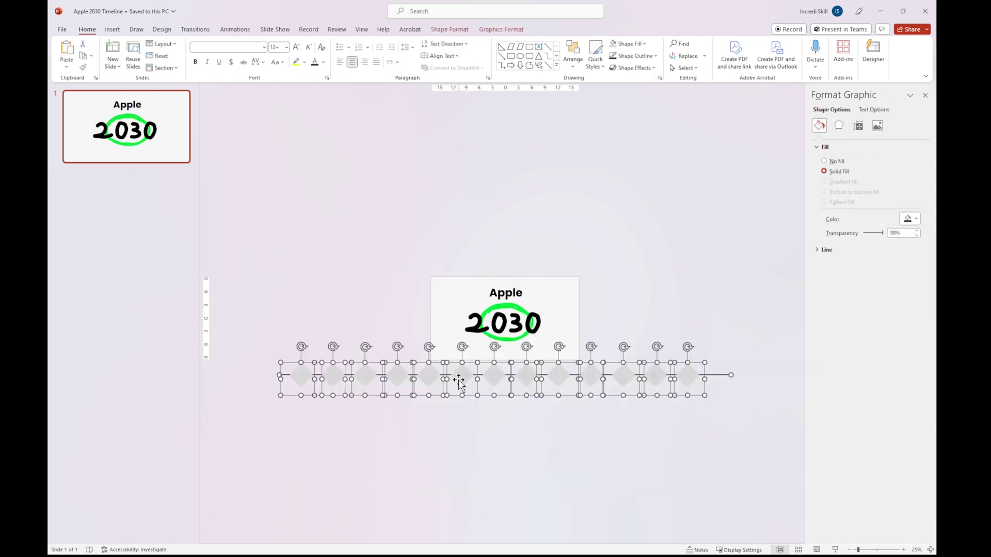
pyautogui.moveTo(462, 379); pyautogui.dragTo(766, 325)
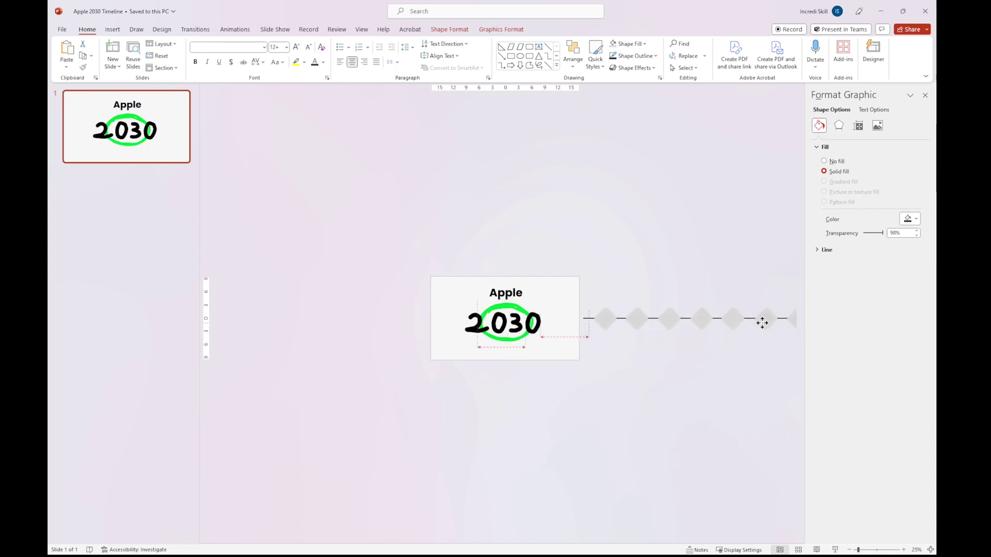
pyautogui.scroll(3, 762, 321)
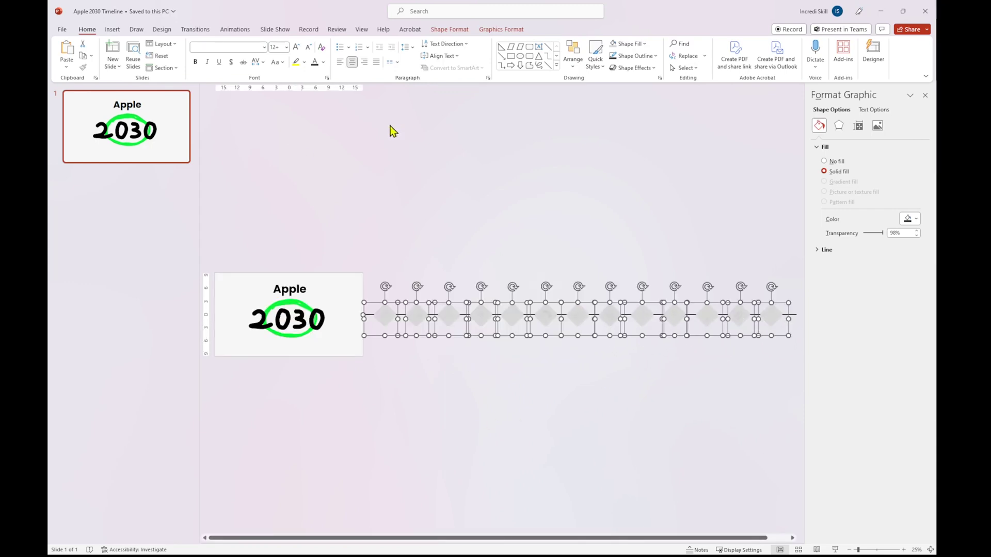
pyautogui.click(361, 29)
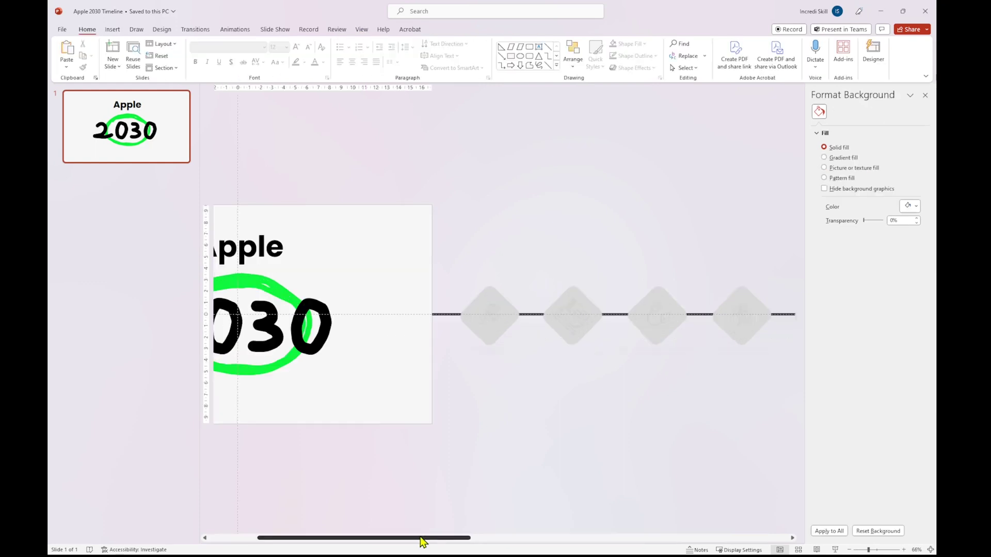
pyautogui.click(483, 315)
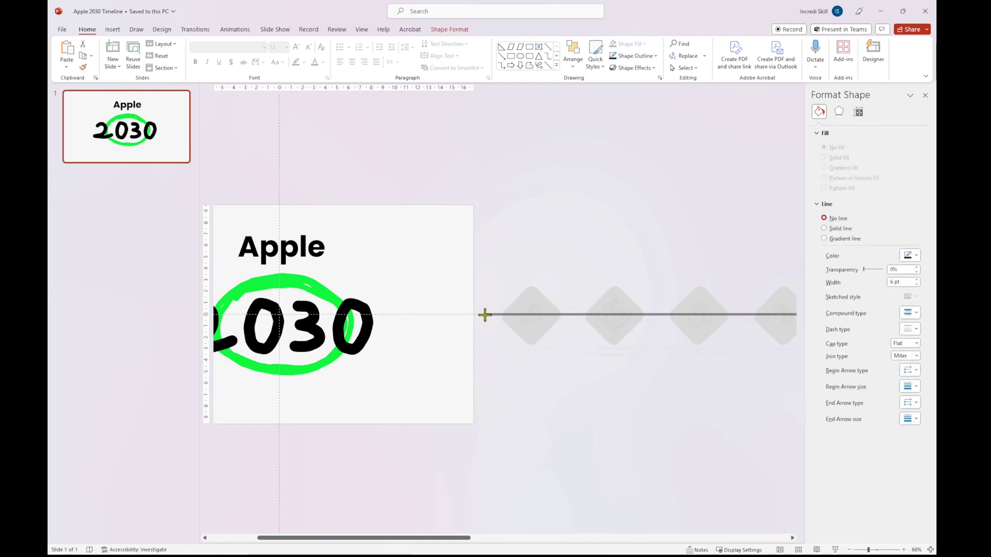
# - Recolour the first diamond's text with a colour sampled from the slide and review the other diamonds
pyautogui.click(527, 366)
pyautogui.hscroll(5, 527, 366)
pyautogui.click(329, 341)
pyautogui.click(328, 332)
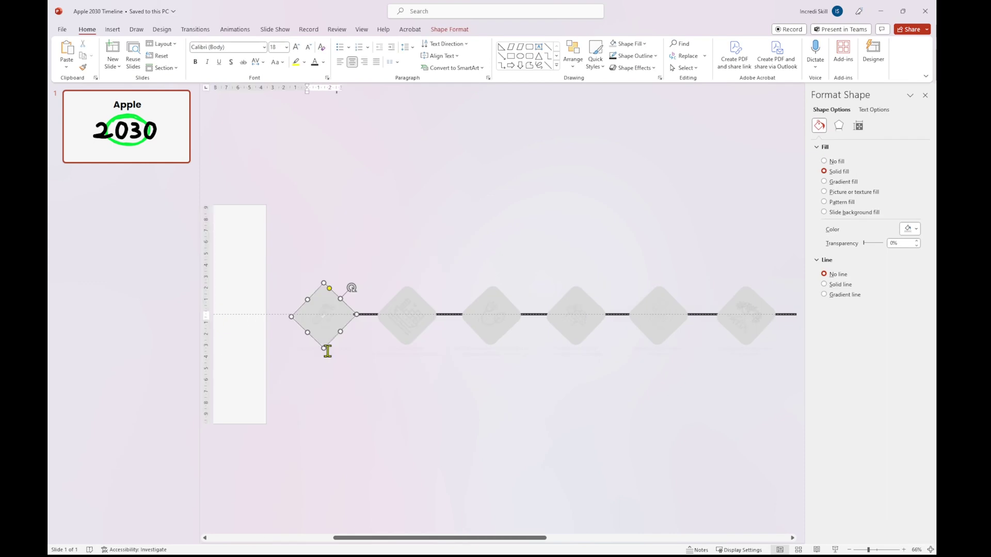
pyautogui.click(323, 63)
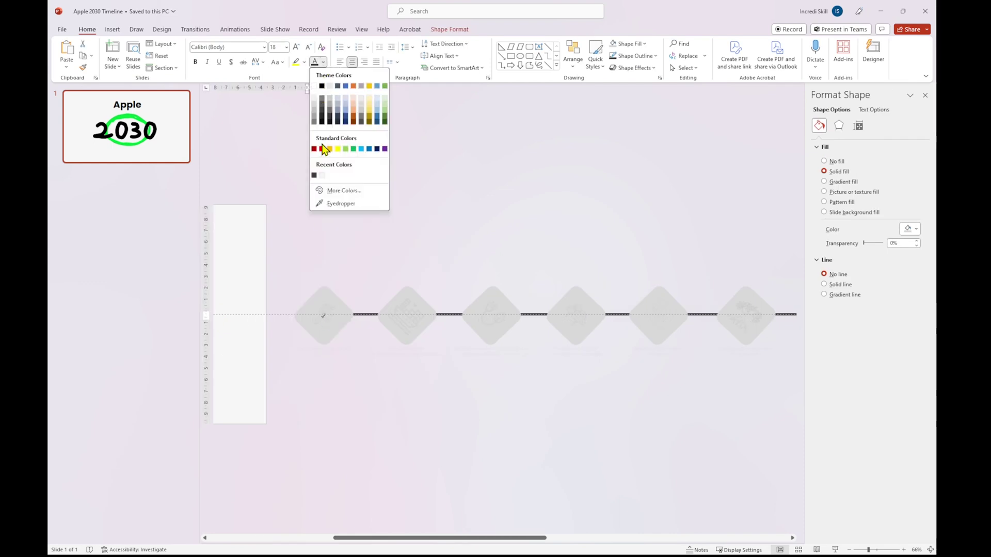
pyautogui.click(335, 204)
pyautogui.click(347, 244)
pyautogui.click(418, 339)
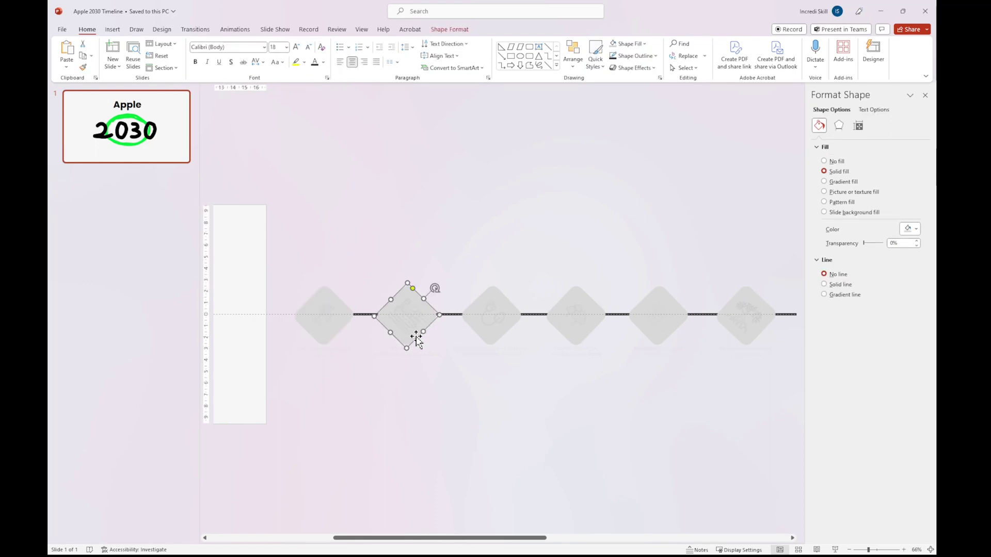
pyautogui.click(493, 335)
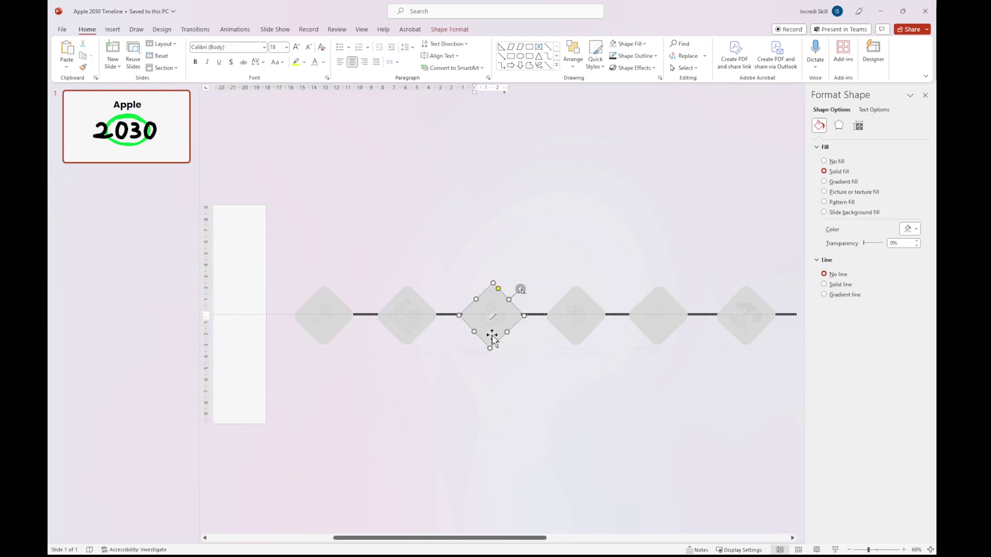
pyautogui.click(570, 316)
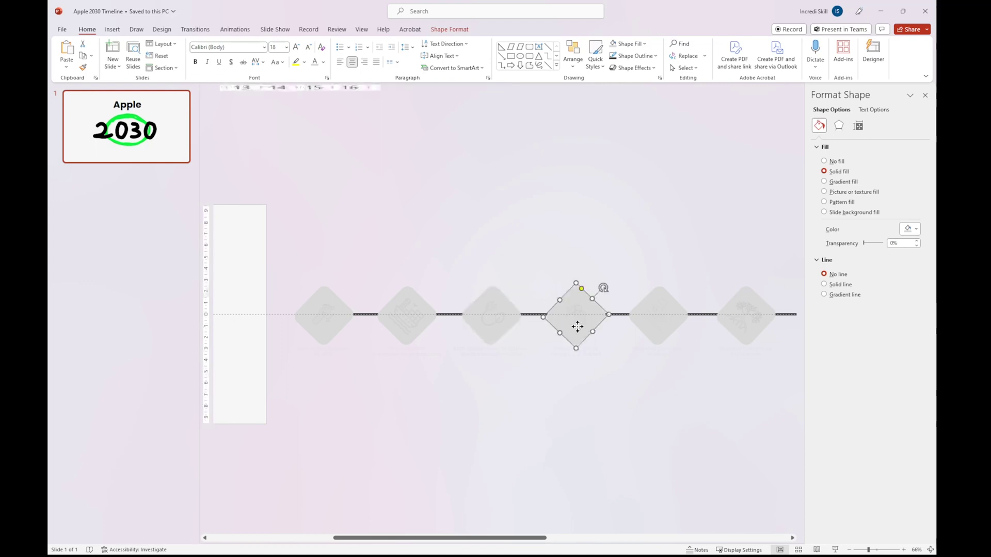
pyautogui.hscroll(5, 682, 333)
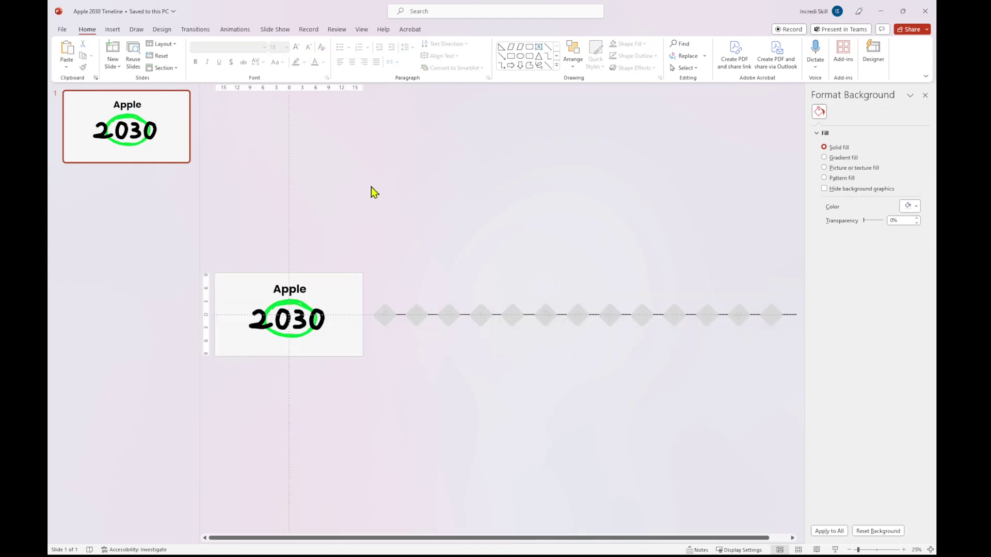
# - Duplicate slide 1 to create a second Apple 2030 title slide
pyautogui.rightClick(147, 155)
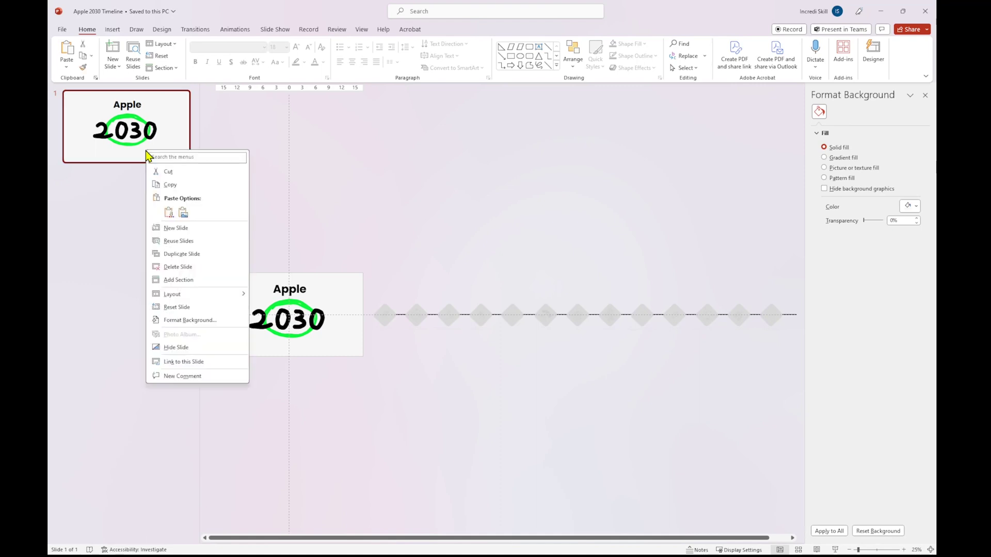
pyautogui.click(181, 254)
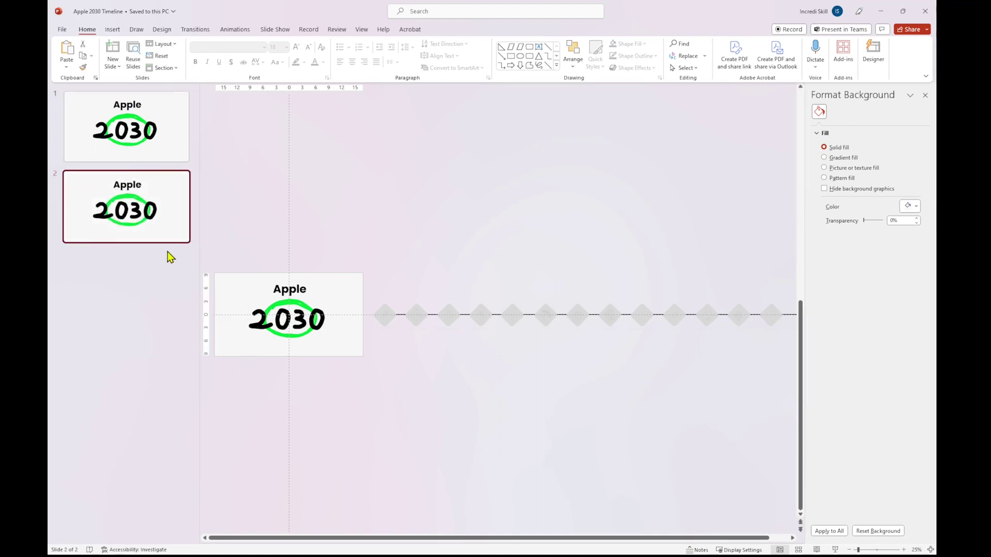
pyautogui.click(290, 288)
pyautogui.scroll(3, 339, 294)
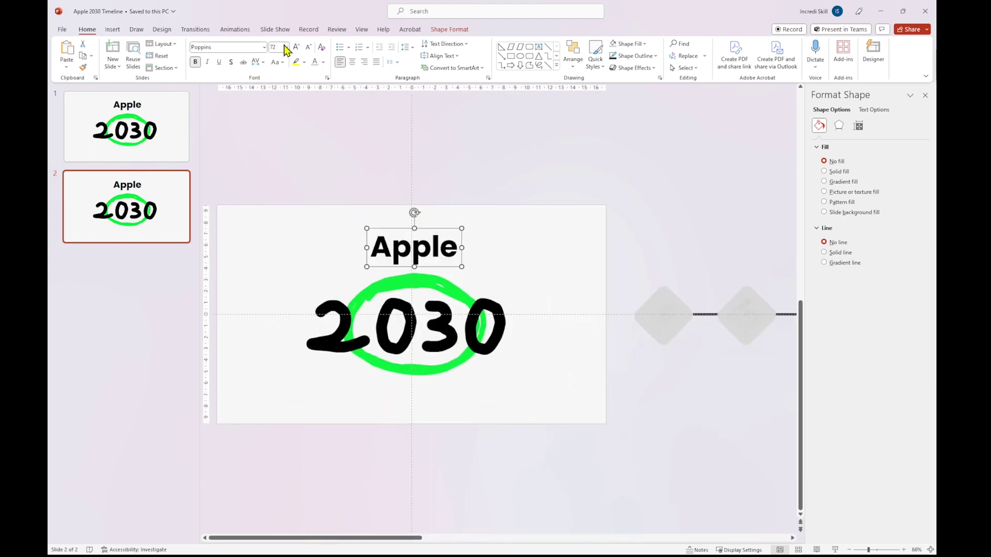
# - Shrink the Apple title's font and resize the 2030 drawing to sit beside it near the top
pyautogui.click(286, 49)
pyautogui.click(279, 177)
pyautogui.click(450, 288)
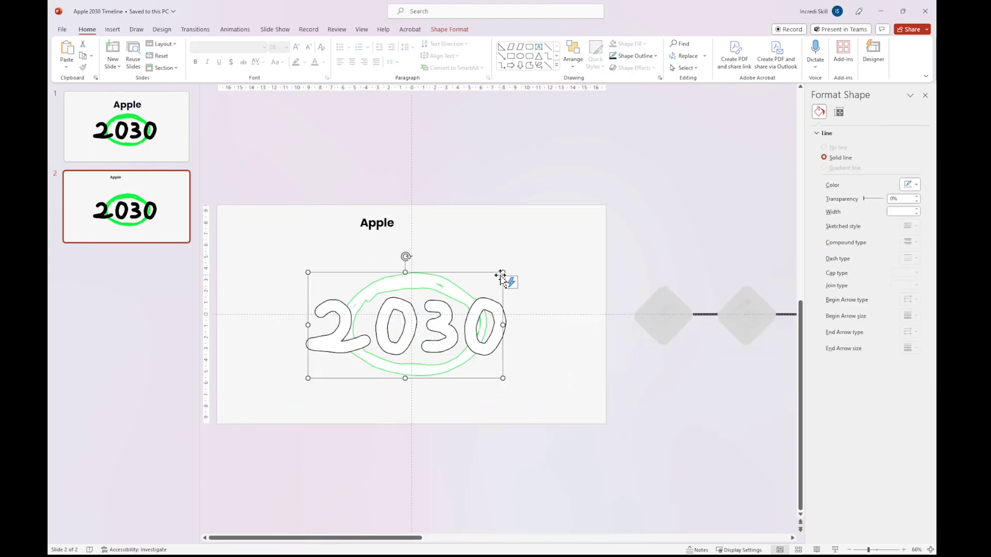
pyautogui.moveTo(501, 273)
pyautogui.mouseDown()
pyautogui.moveTo(385, 354)
pyautogui.moveTo(429, 237)
pyautogui.mouseUp()
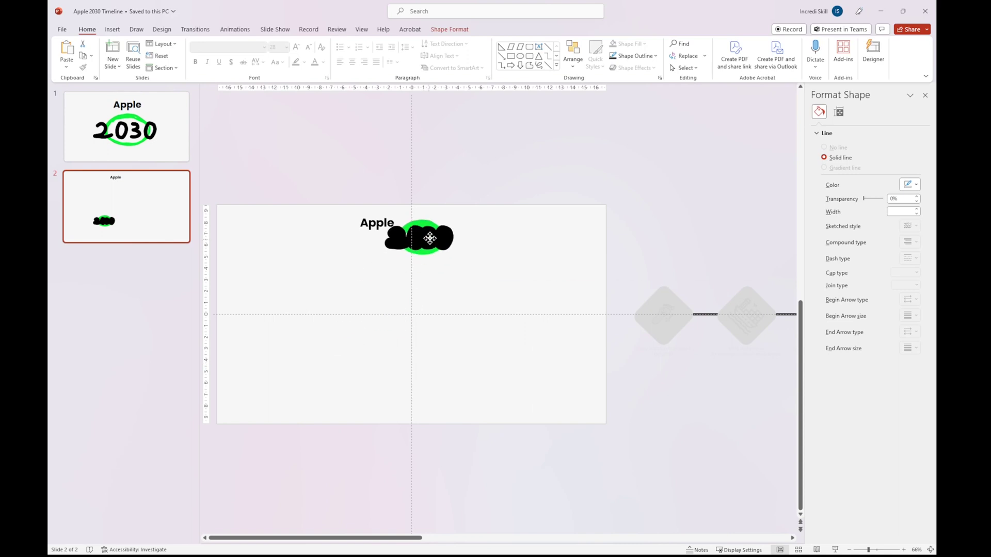
# - Set the 2030 drawing's outline weight to 3 pt
pyautogui.click(424, 233)
pyautogui.click(448, 30)
pyautogui.click(425, 56)
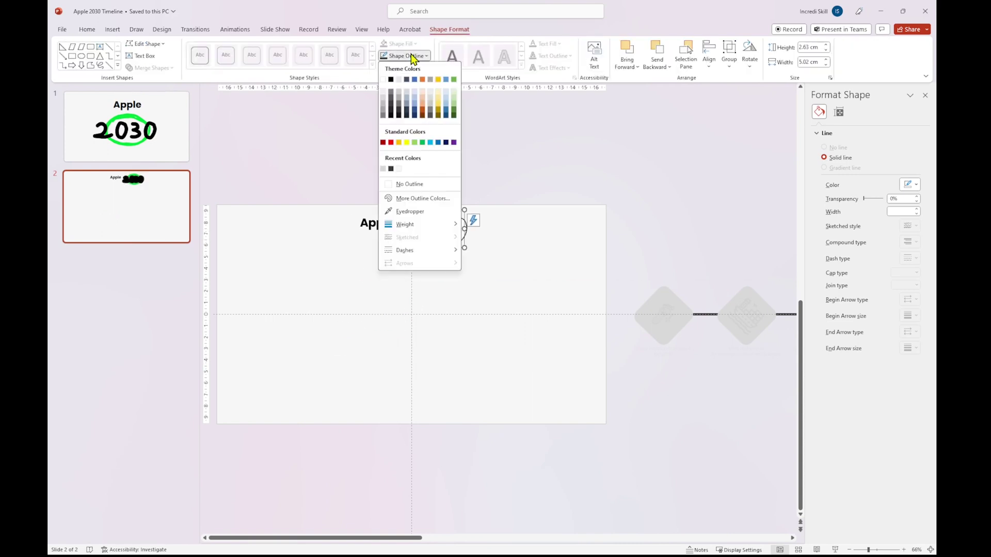
pyautogui.click(404, 224)
pyautogui.click(504, 297)
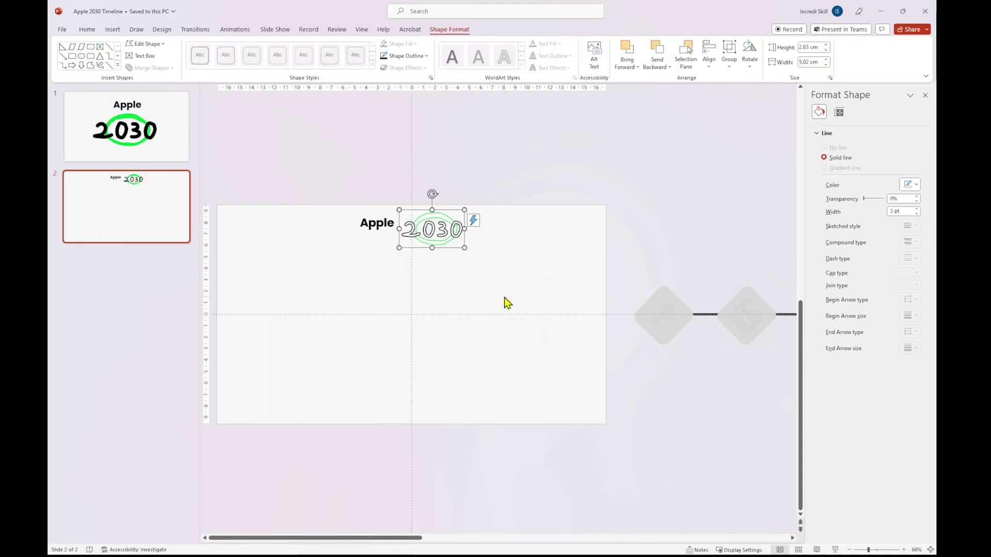
pyautogui.scroll(-5, 575, 193)
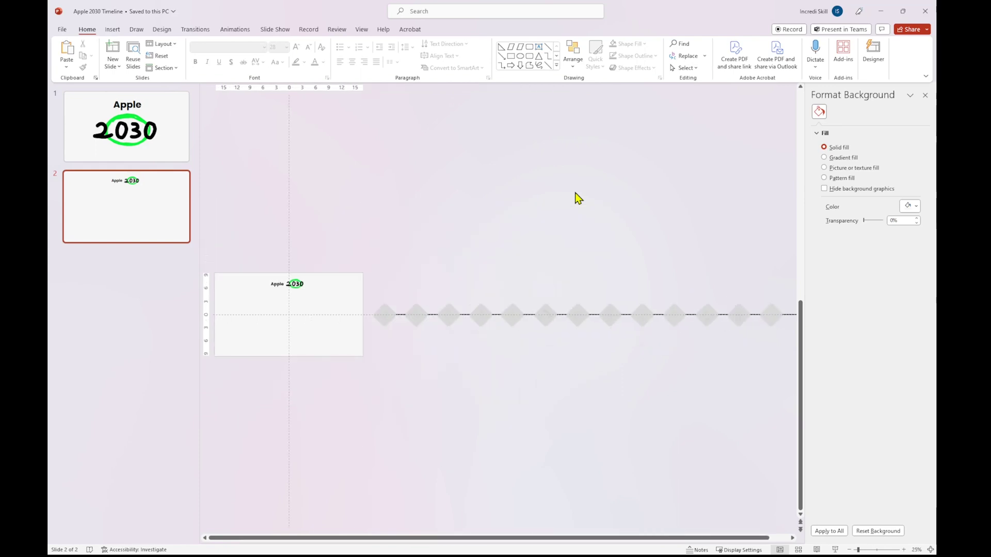
# - Select the timeline shapes and pull the group left onto the slide
pyautogui.click(534, 291)
pyautogui.scroll(3, 632, 323)
pyautogui.moveTo(632, 323); pyautogui.dragTo(715, 334)
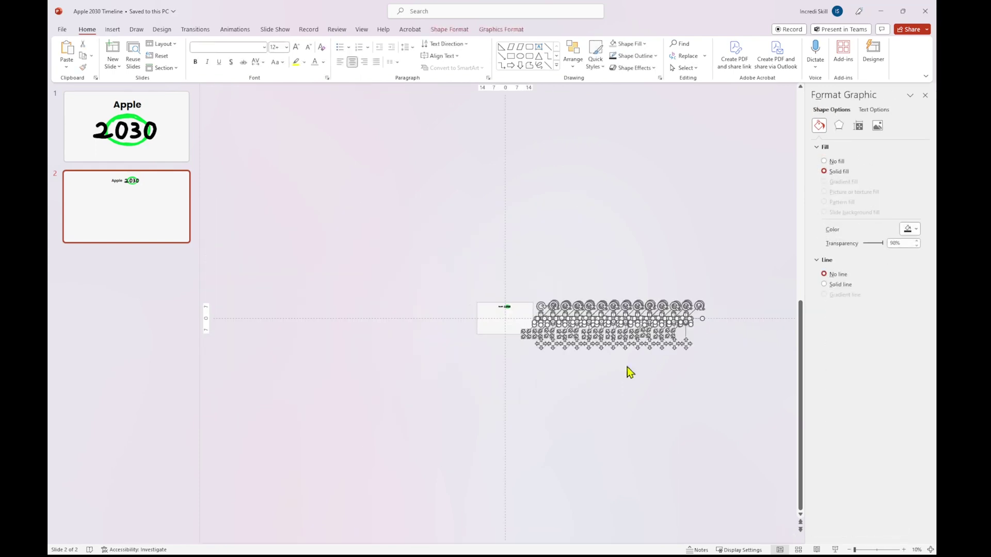
pyautogui.scroll(4, 552, 380)
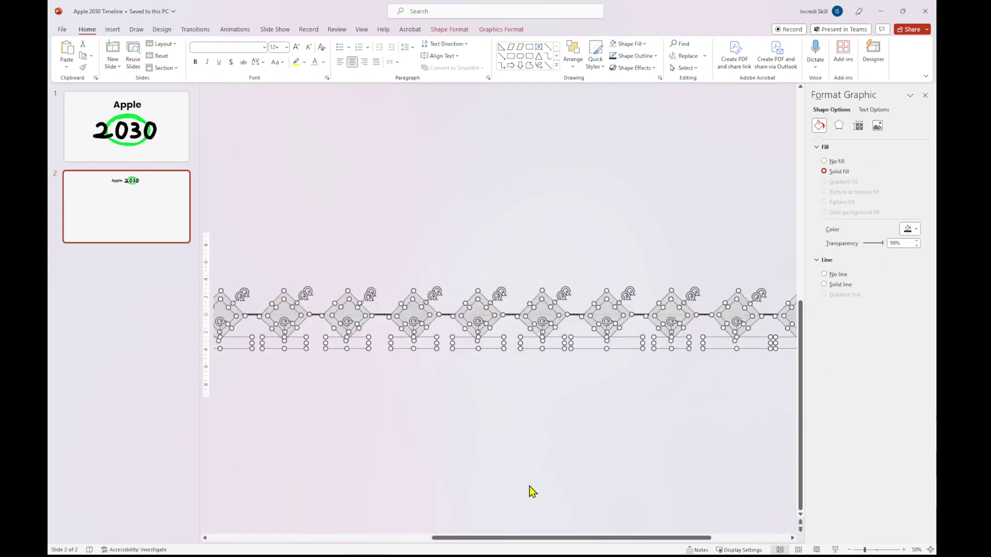
pyautogui.moveTo(511, 537); pyautogui.dragTo(290, 534)
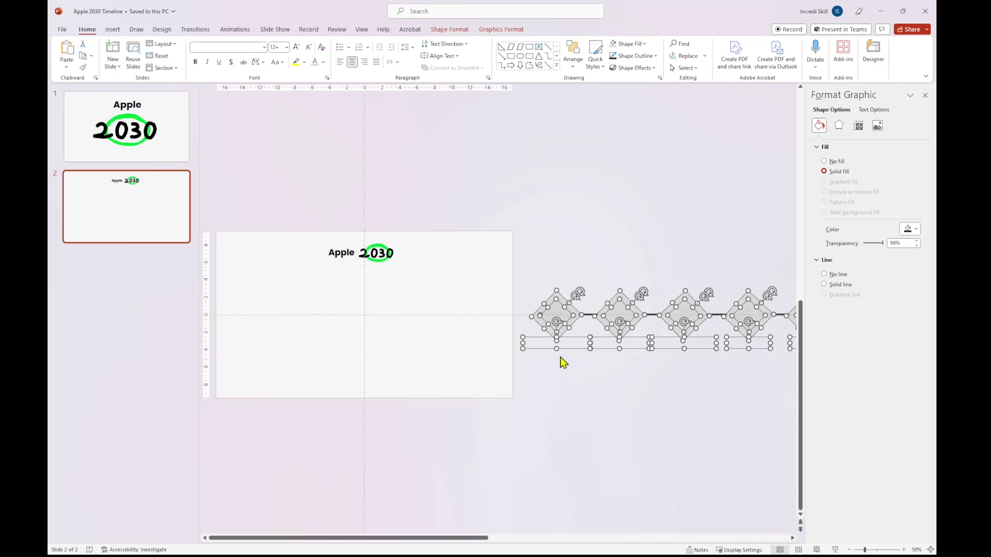
pyautogui.moveTo(558, 316); pyautogui.dragTo(394, 335)
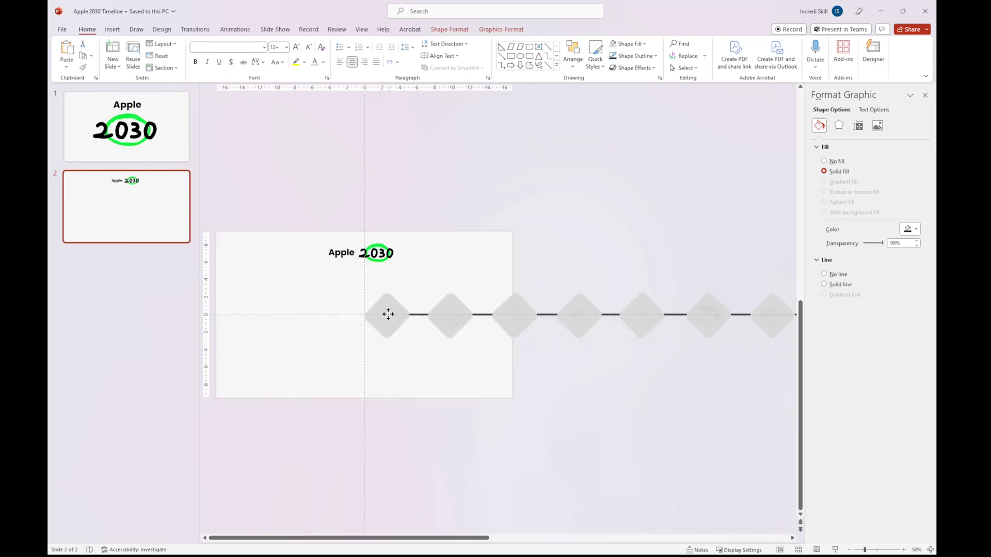
pyautogui.click(535, 385)
pyautogui.scroll(-3, 534, 386)
# - Reselect every timeline shape and shift them right so the first diamond sits at slide centre
pyautogui.moveTo(385, 244); pyautogui.dragTo(436, 327)
pyautogui.moveTo(379, 246); pyautogui.dragTo(776, 370)
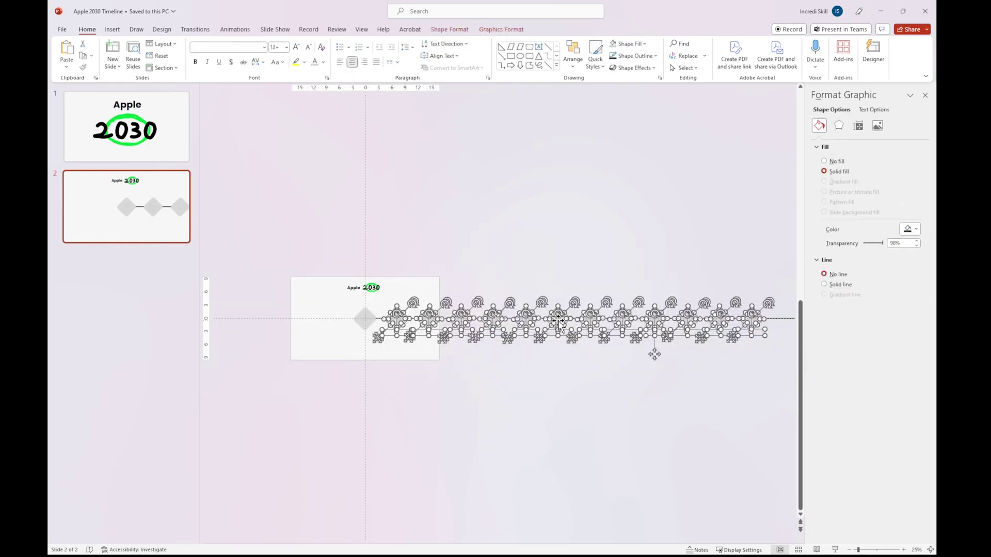
pyautogui.moveTo(558, 323); pyautogui.dragTo(588, 322)
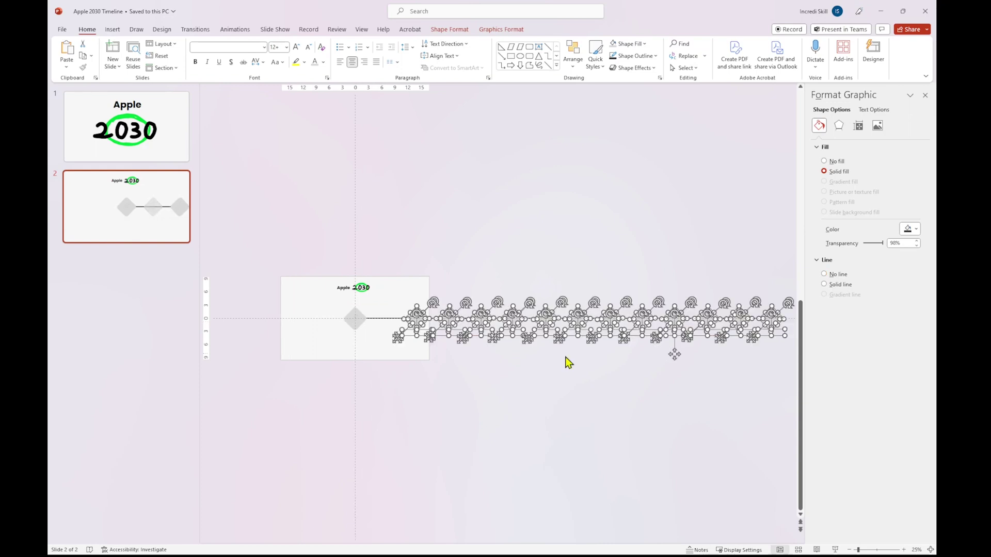
pyautogui.click(537, 379)
# - Make the 'Zero carbon footprint by 2030' caption fully opaque, size 18, and nudge it lower
pyautogui.click(368, 339)
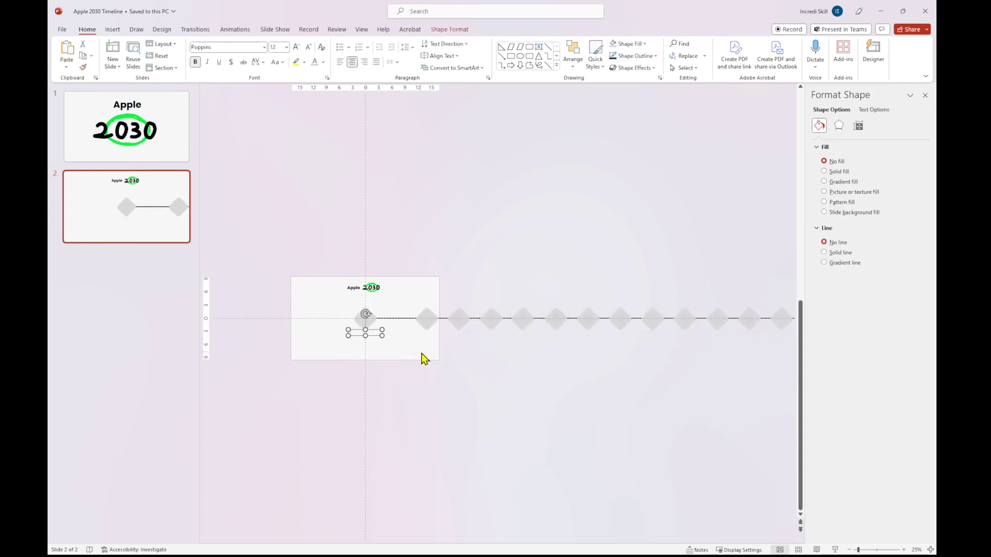
pyautogui.scroll(2, 422, 358)
pyautogui.scroll(1, 422, 358)
pyautogui.scroll(2, 422, 358)
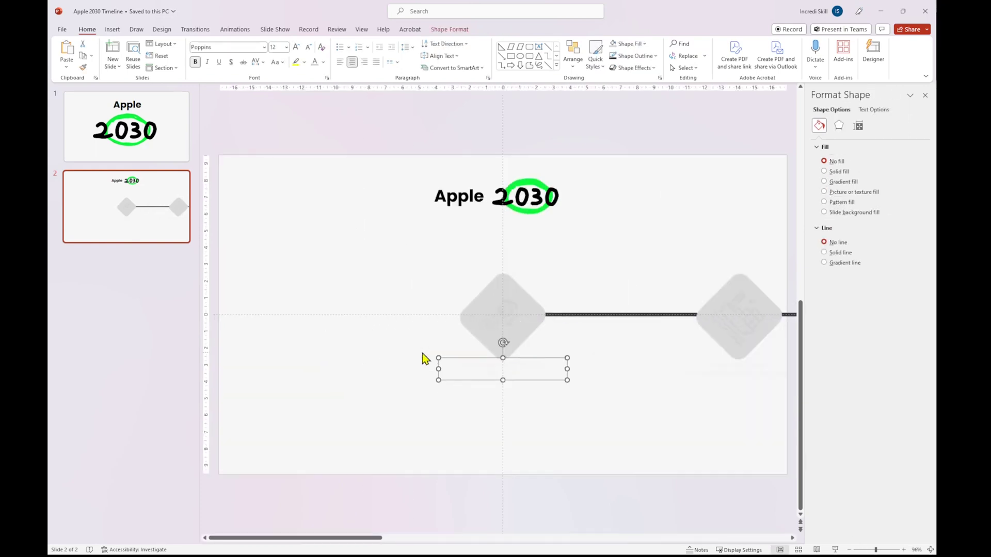
pyautogui.click(872, 110)
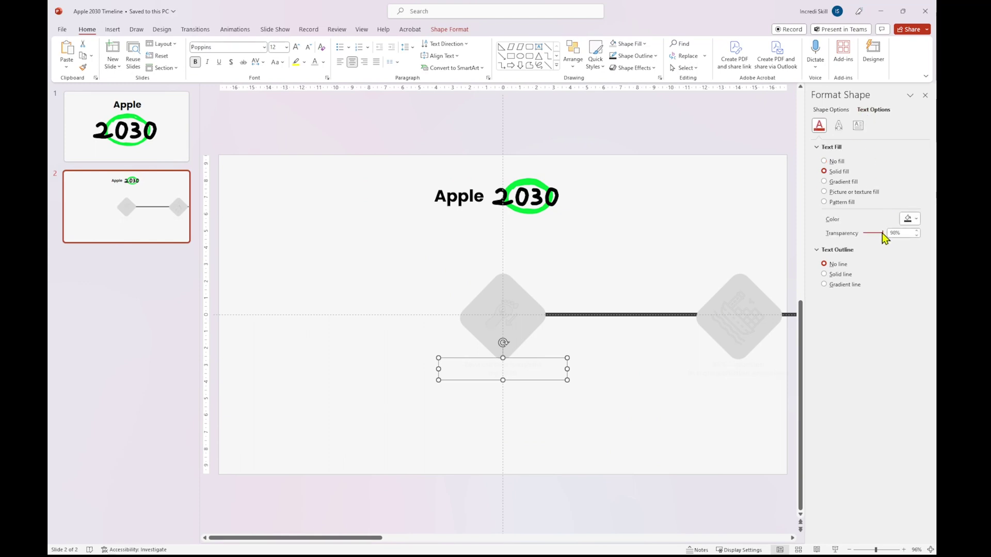
pyautogui.moveTo(883, 234); pyautogui.dragTo(858, 235)
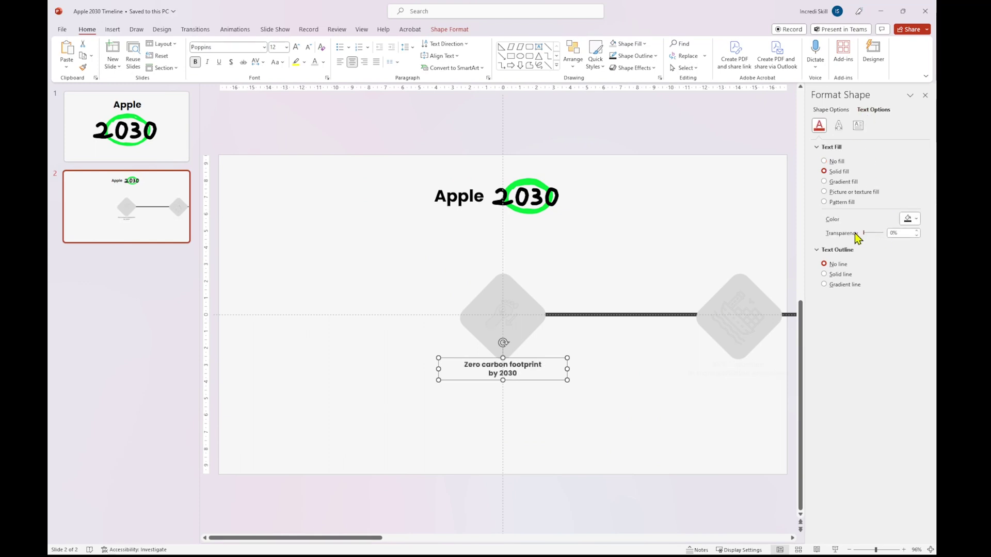
pyautogui.click(287, 48)
pyautogui.click(279, 152)
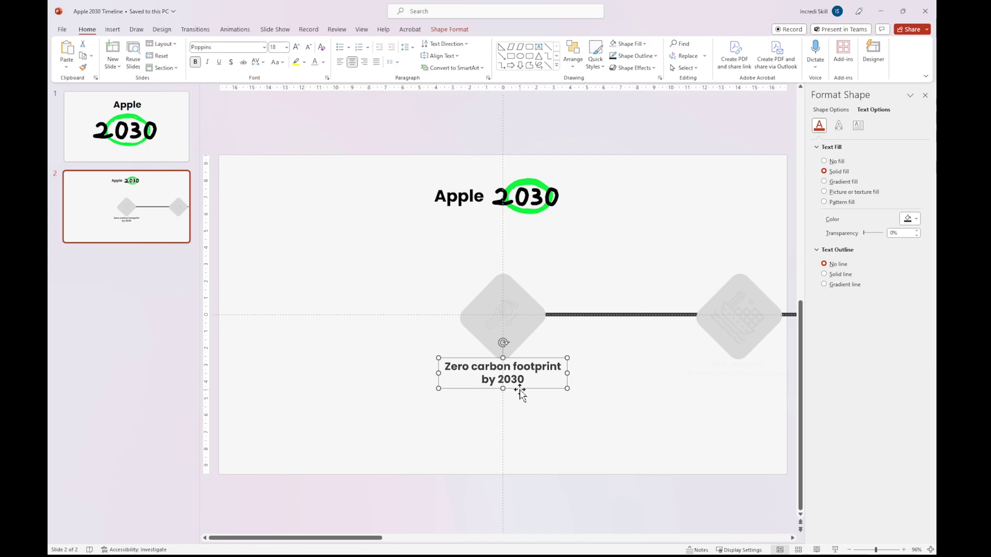
pyautogui.moveTo(520, 390); pyautogui.dragTo(521, 405)
# - Make the first diamond's icon solid, then round the square behind the footprint into a circle
pyautogui.click(509, 324)
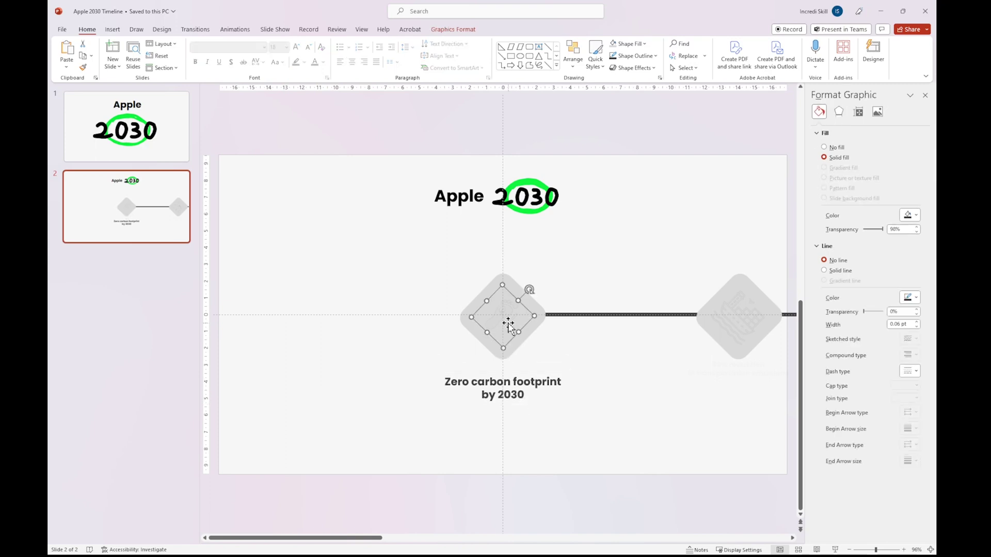
pyautogui.moveTo(874, 231); pyautogui.dragTo(861, 231)
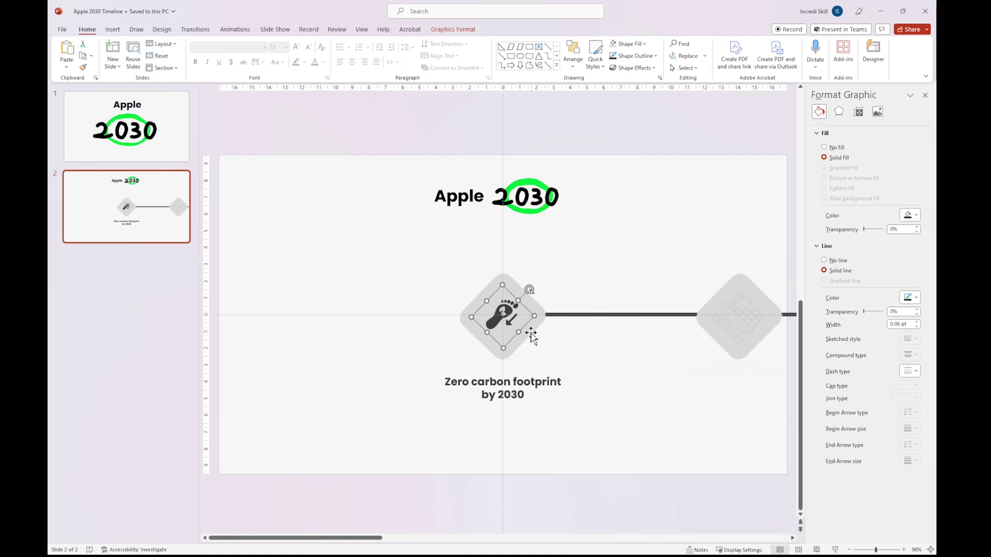
pyautogui.hotkey('ctrl', 'z')
pyautogui.hotkey('ctrl', 'z')
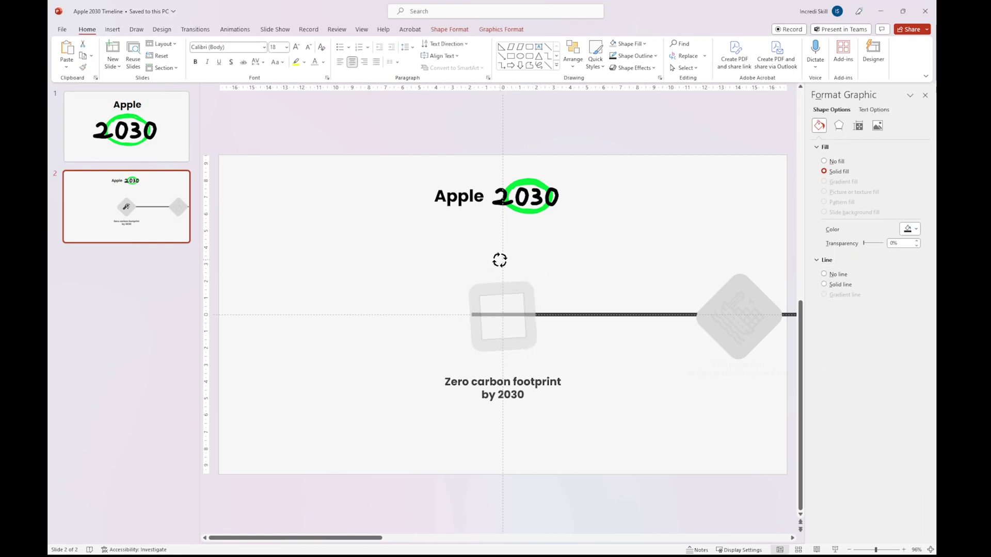
pyautogui.click(520, 399)
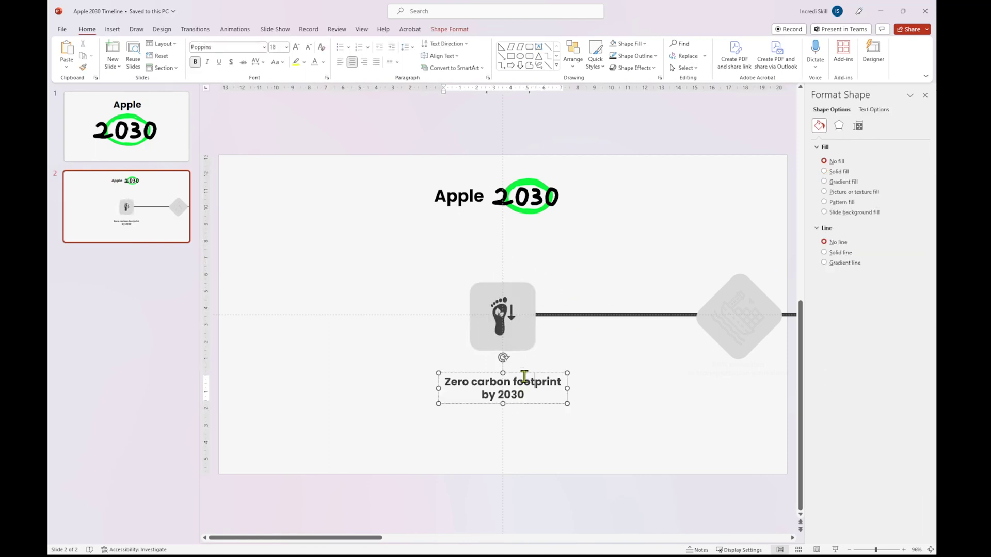
pyautogui.click(520, 338)
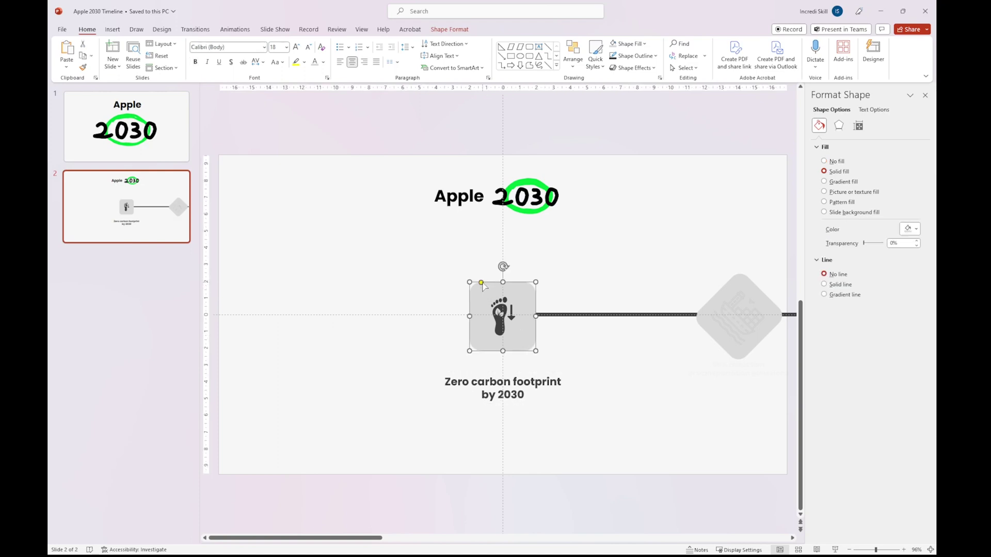
pyautogui.moveTo(482, 283); pyautogui.dragTo(503, 283)
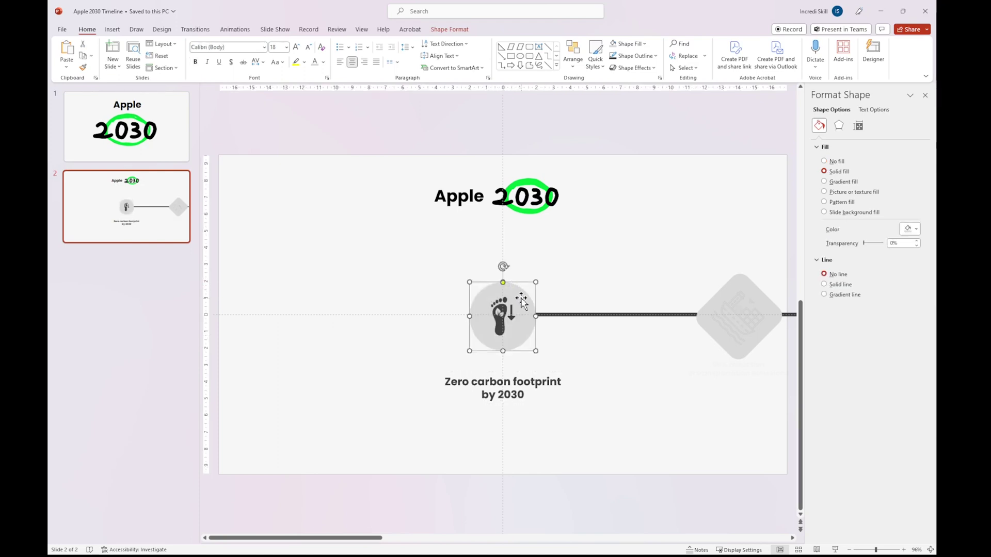
# - Enlarge the grey circle, centre it on the timeline above the caption, and centre the footprint inside
pyautogui.click(500, 318)
pyautogui.moveTo(534, 281); pyautogui.dragTo(595, 255)
pyautogui.moveTo(579, 298); pyautogui.dragTo(540, 318)
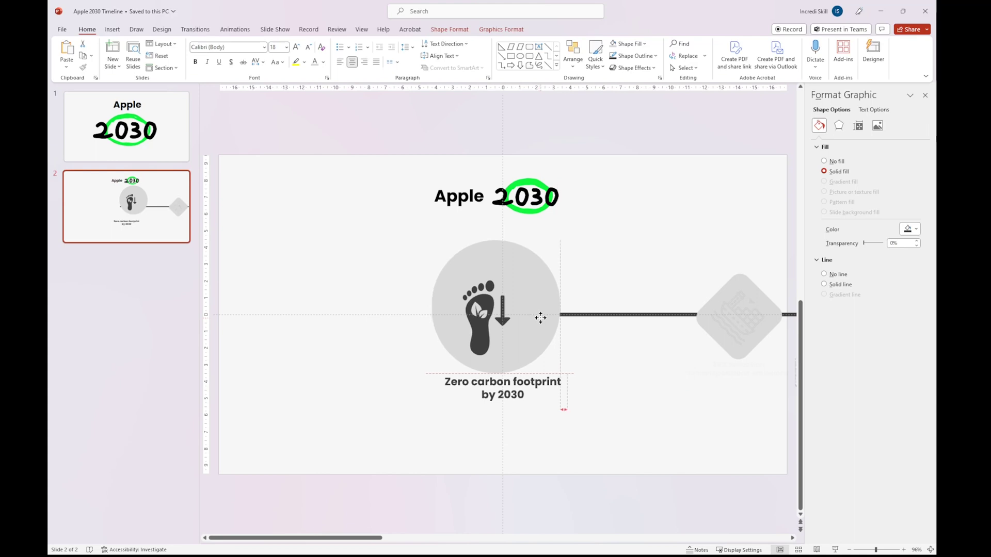
pyautogui.click(484, 331)
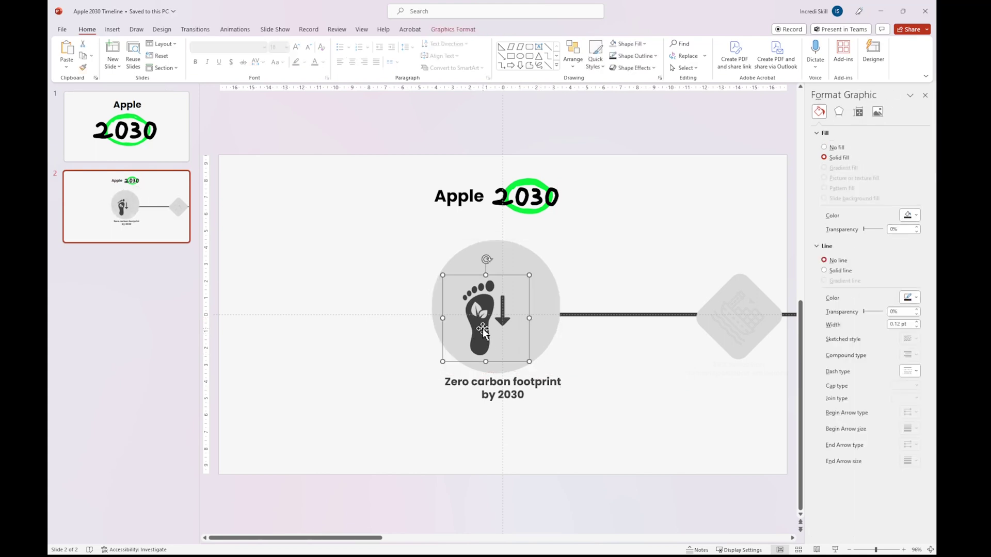
pyautogui.moveTo(483, 332); pyautogui.dragTo(494, 317)
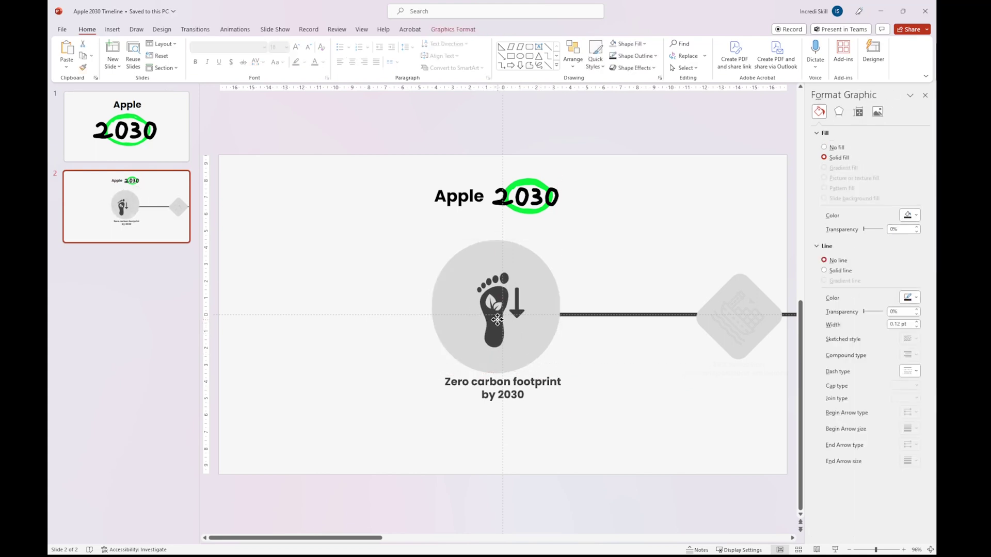
pyautogui.moveTo(493, 317); pyautogui.dragTo(494, 316)
pyautogui.click(558, 418)
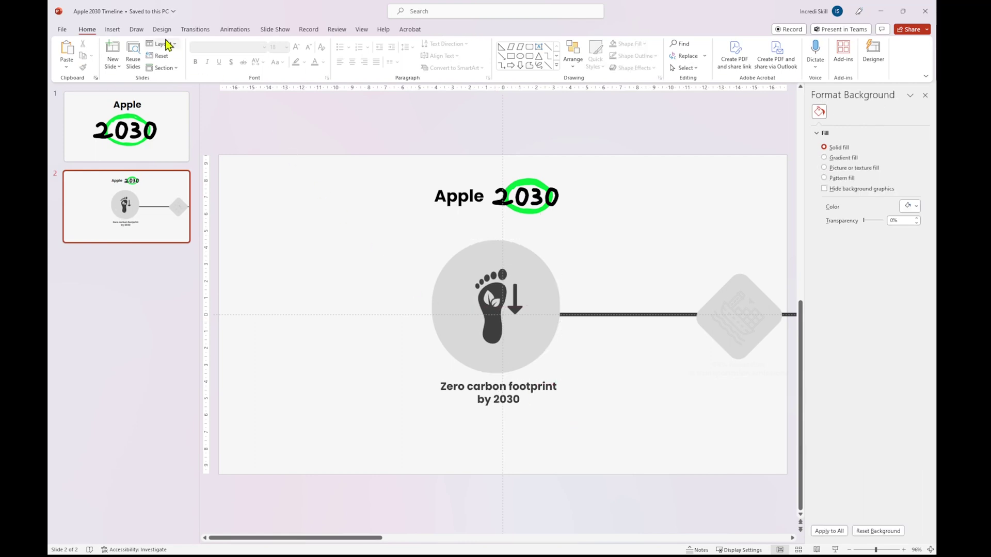
# - Apply the Morph transition to slide 2 and return to Home
pyautogui.click(195, 30)
pyautogui.click(145, 55)
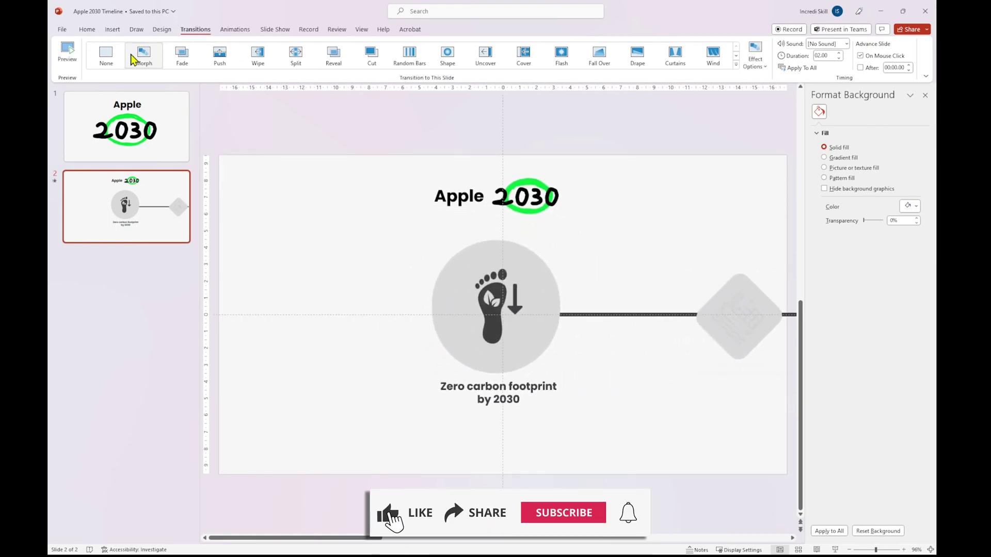
pyautogui.click(88, 30)
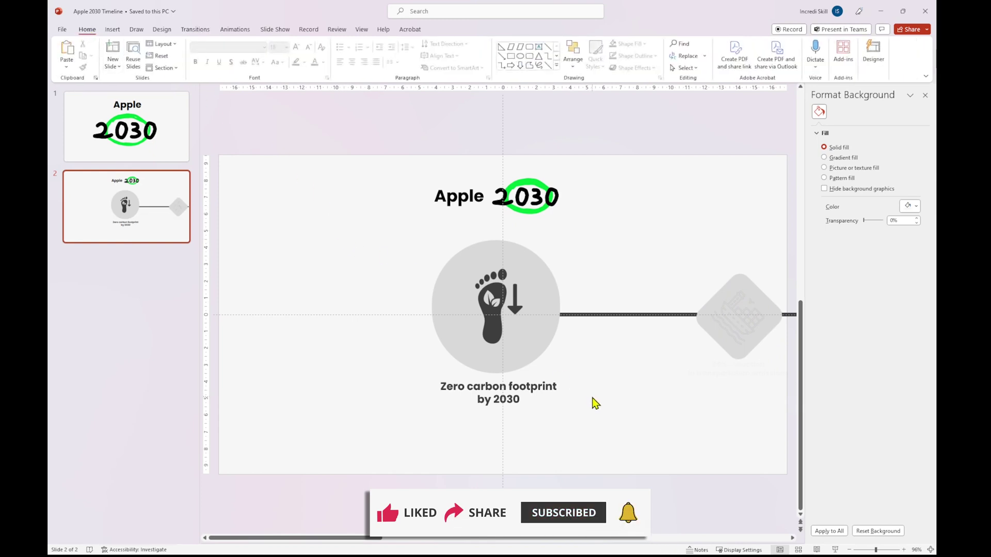
# - Duplicate slide 2 and shrink the footprint circle on the new slide 3
pyautogui.rightClick(154, 232)
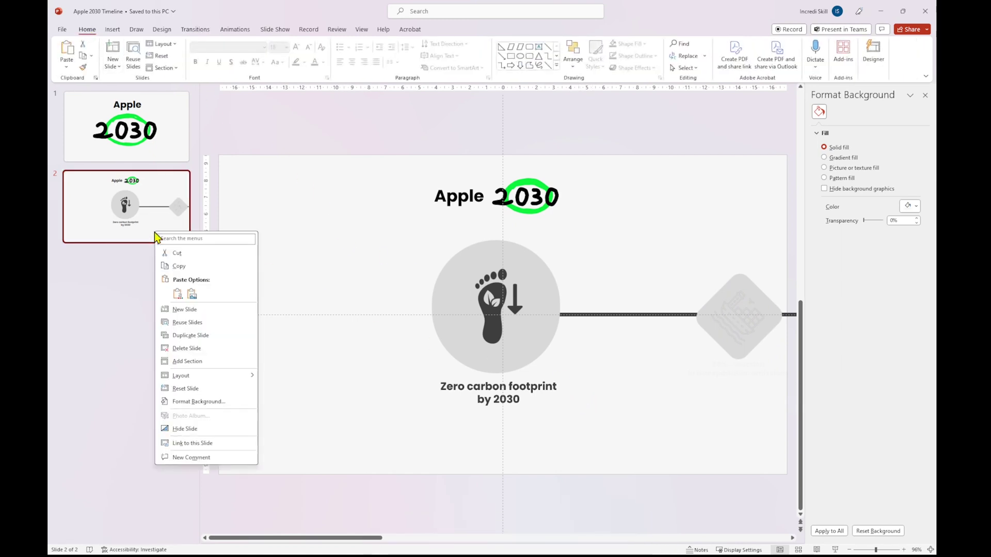
pyautogui.click(190, 335)
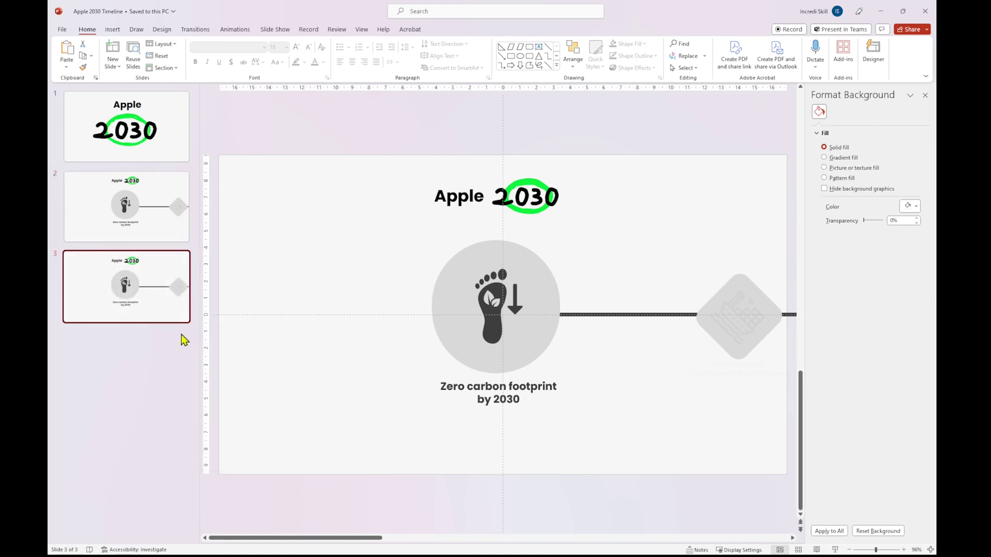
pyautogui.click(498, 337)
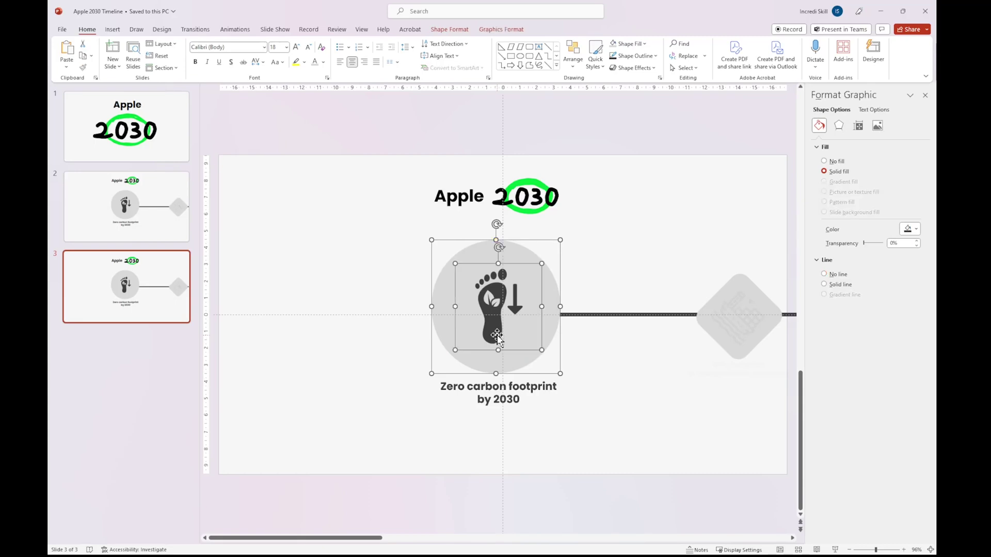
pyautogui.moveTo(559, 238); pyautogui.dragTo(483, 320)
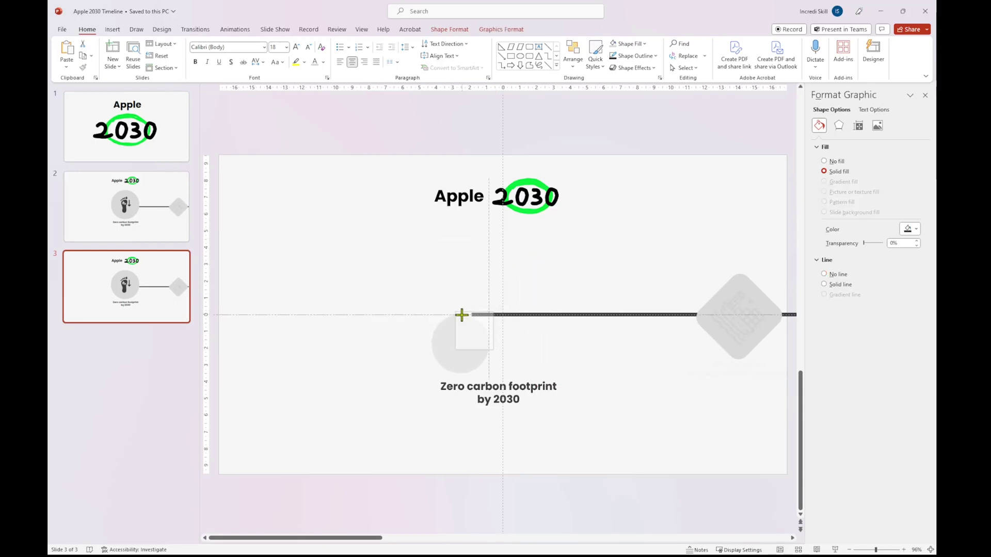
# - Set the caption to size 12 and move circle and caption left to the timeline's start
pyautogui.click(515, 378)
pyautogui.click(285, 48)
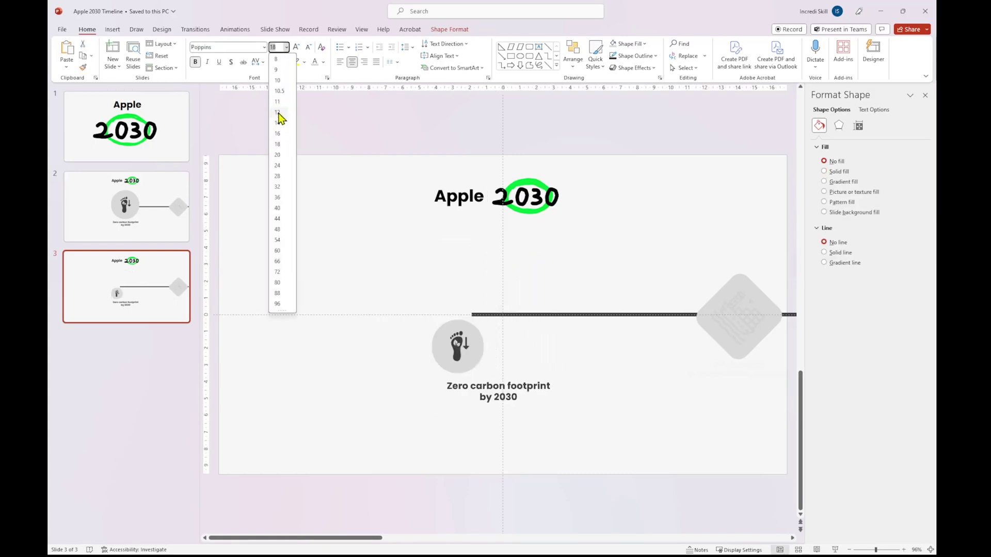
pyautogui.click(280, 116)
pyautogui.moveTo(499, 403)
pyautogui.mouseDown()
pyautogui.moveTo(468, 398)
pyautogui.moveTo(482, 367)
pyautogui.mouseUp()
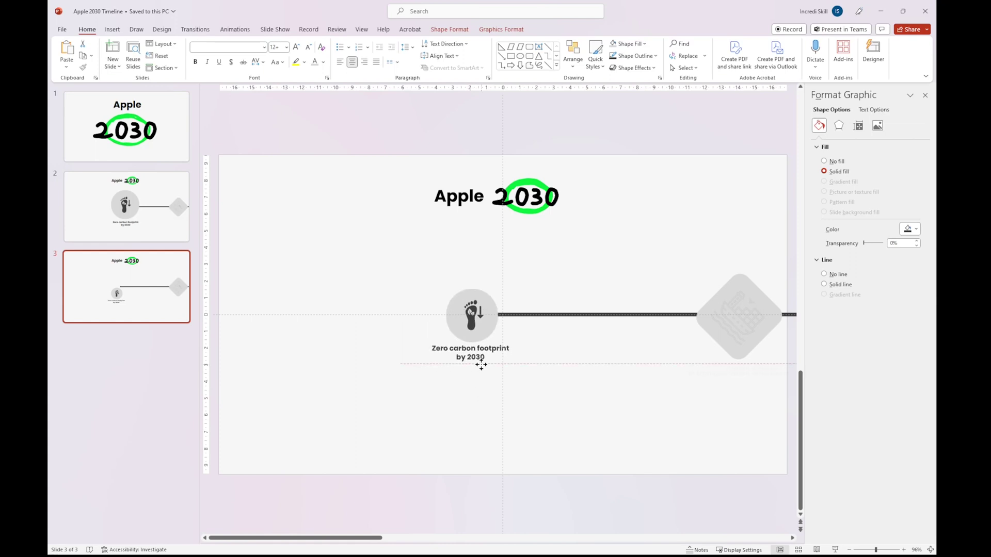
pyautogui.scroll(-2, 481, 367)
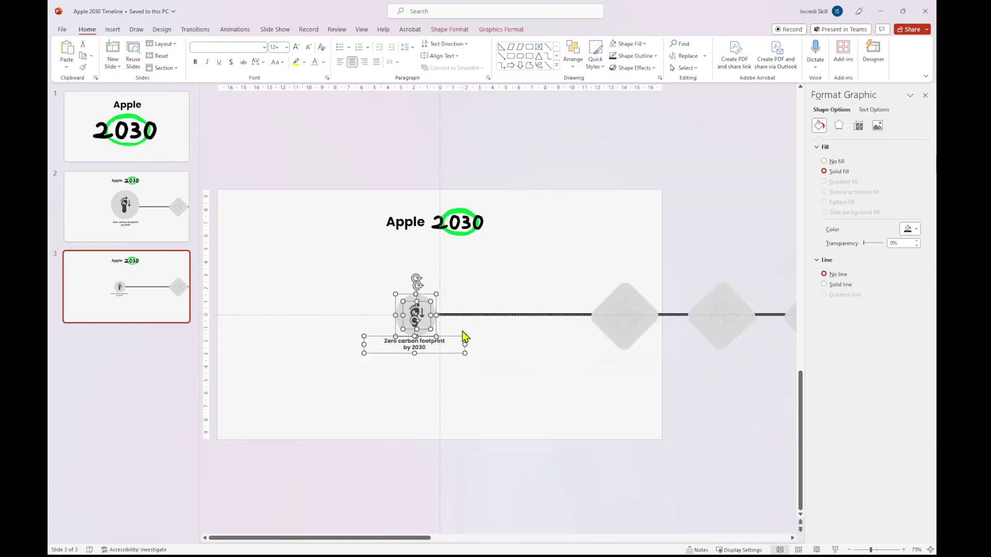
pyautogui.moveTo(468, 318); pyautogui.dragTo(314, 317)
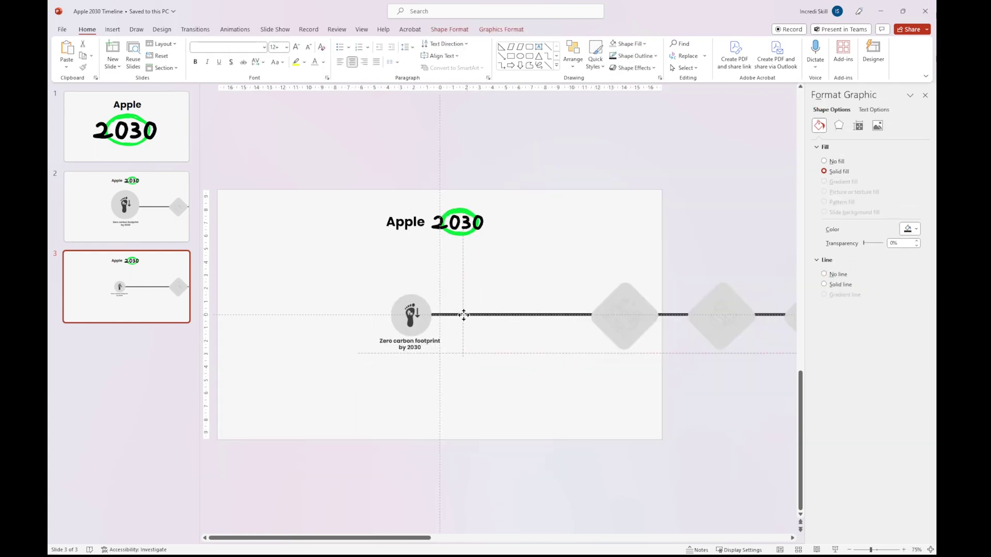
pyautogui.scroll(-5, 314, 318)
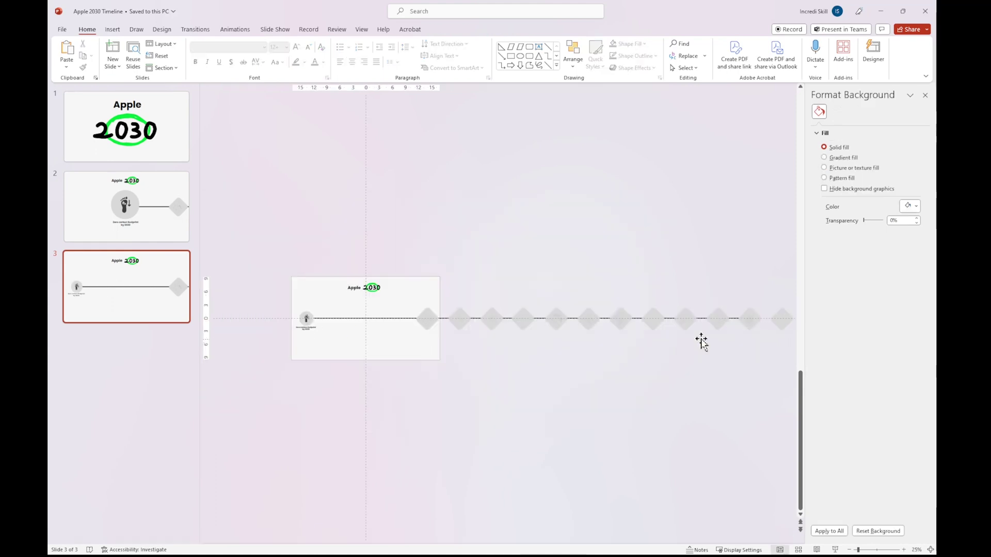
# - Select the off-slide icon row and slide it left along the timeline
pyautogui.click(735, 320)
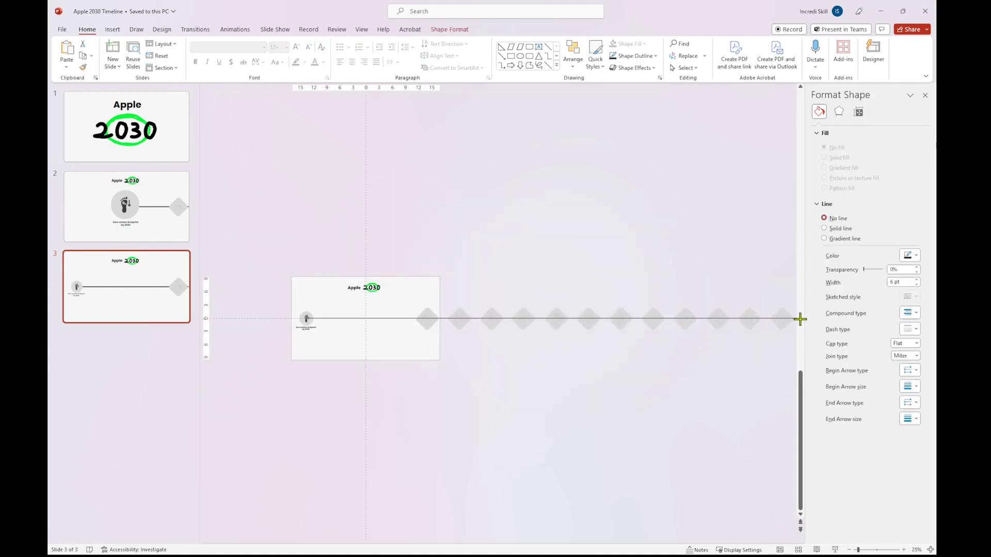
pyautogui.click(403, 271)
pyautogui.moveTo(398, 263); pyautogui.dragTo(794, 365)
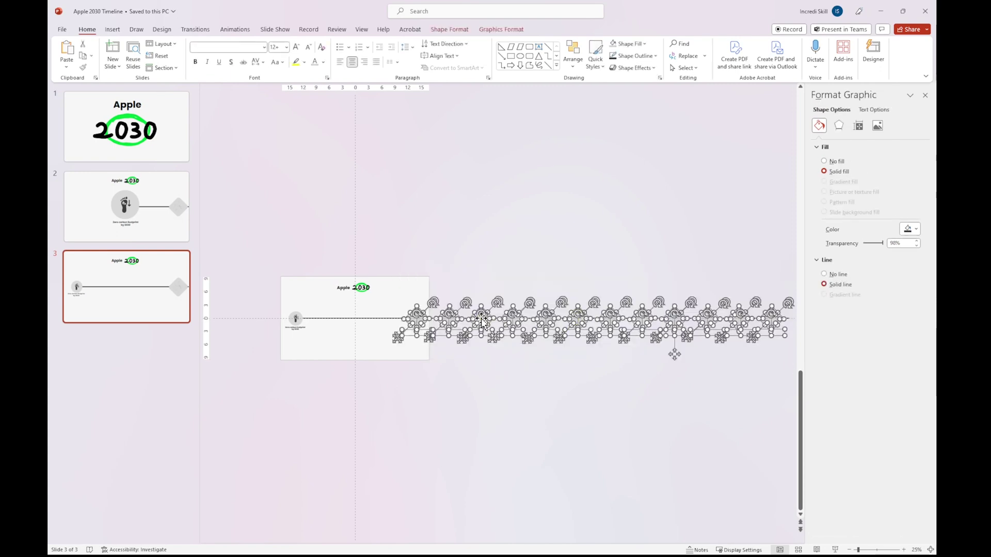
pyautogui.moveTo(481, 316); pyautogui.dragTo(423, 318)
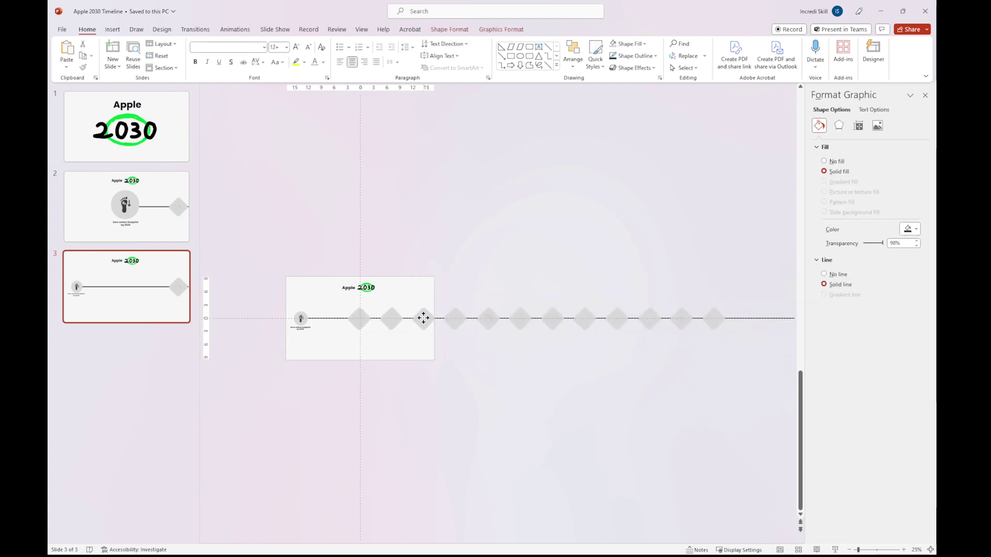
pyautogui.click(433, 255)
# - Select the diamonds with their icons and shift them left so the next diamond lands mid-slide
pyautogui.moveTo(372, 250); pyautogui.dragTo(754, 377)
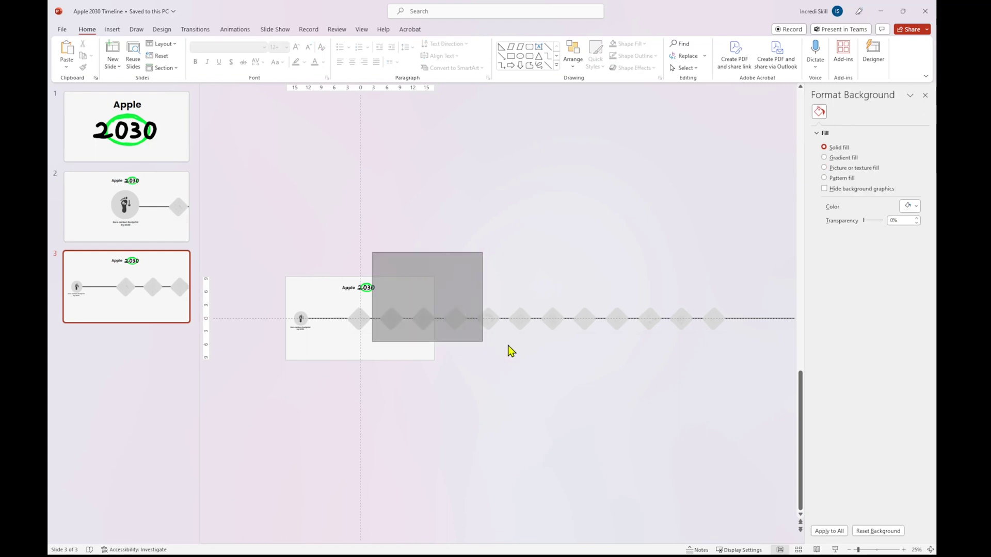
pyautogui.moveTo(489, 320); pyautogui.dragTo(518, 319)
pyautogui.click(517, 380)
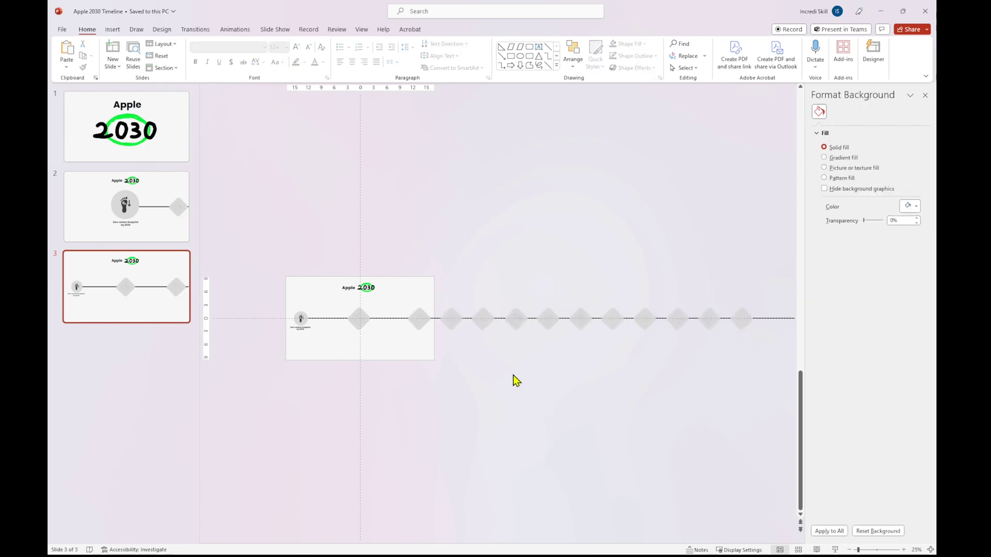
# - Make the '95% reduction in transportation emissions' caption opaque, size 18, and lower it
pyautogui.click(370, 341)
pyautogui.keyDown('ctrl'); pyautogui.scroll(3, 369, 341); pyautogui.keyUp('ctrl')
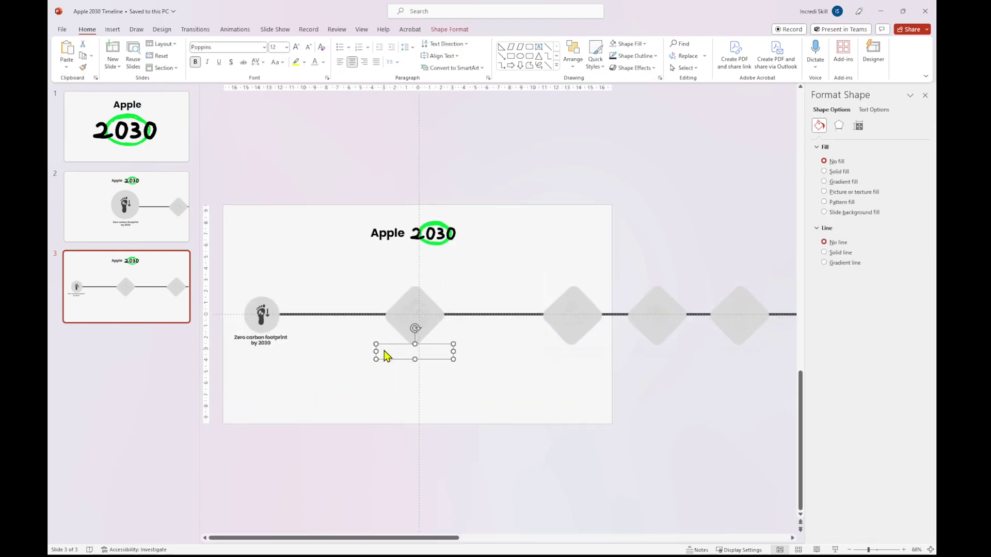
pyautogui.keyDown('ctrl'); pyautogui.scroll(1, 443, 374); pyautogui.keyUp('ctrl')
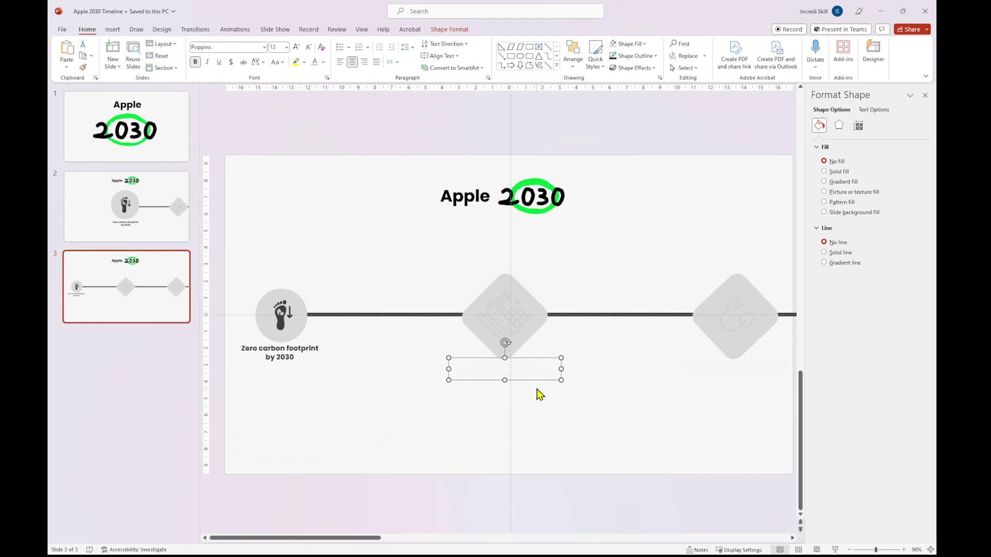
pyautogui.click(876, 110)
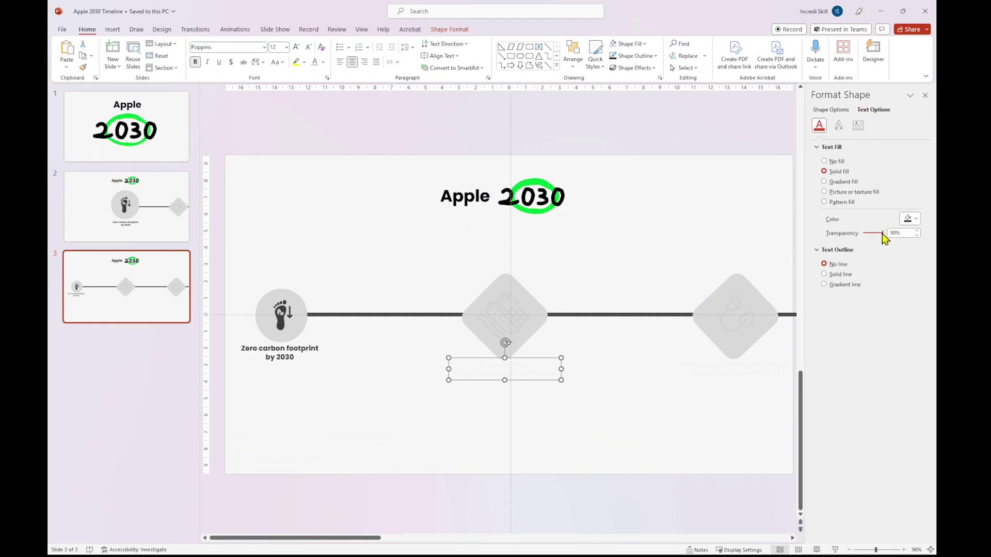
pyautogui.moveTo(883, 235); pyautogui.dragTo(852, 235)
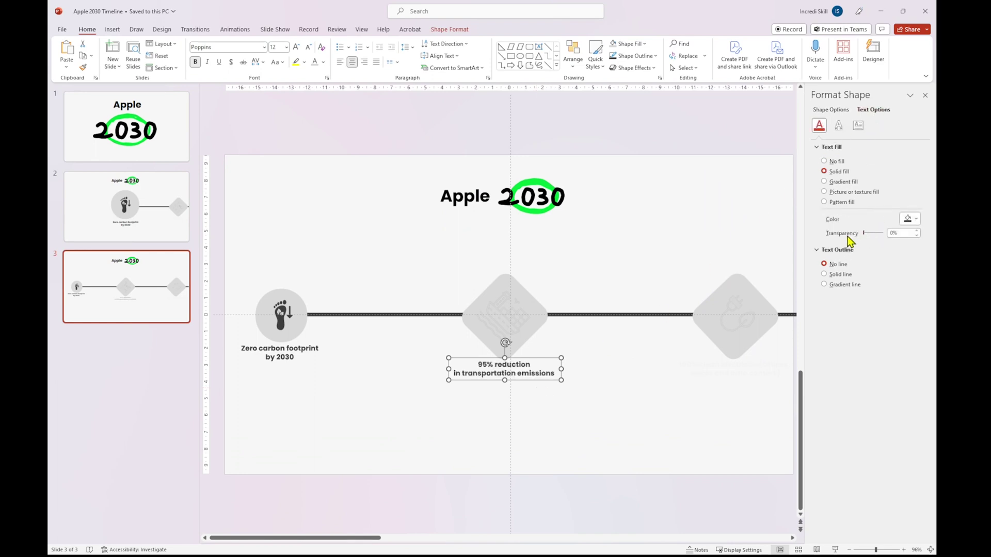
pyautogui.click(284, 48)
pyautogui.click(280, 147)
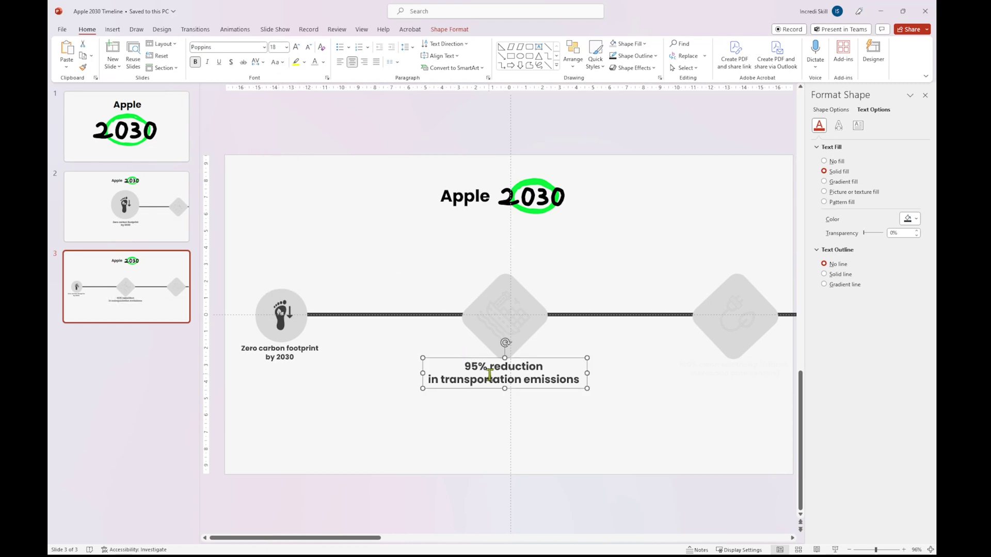
pyautogui.moveTo(519, 391); pyautogui.dragTo(520, 420)
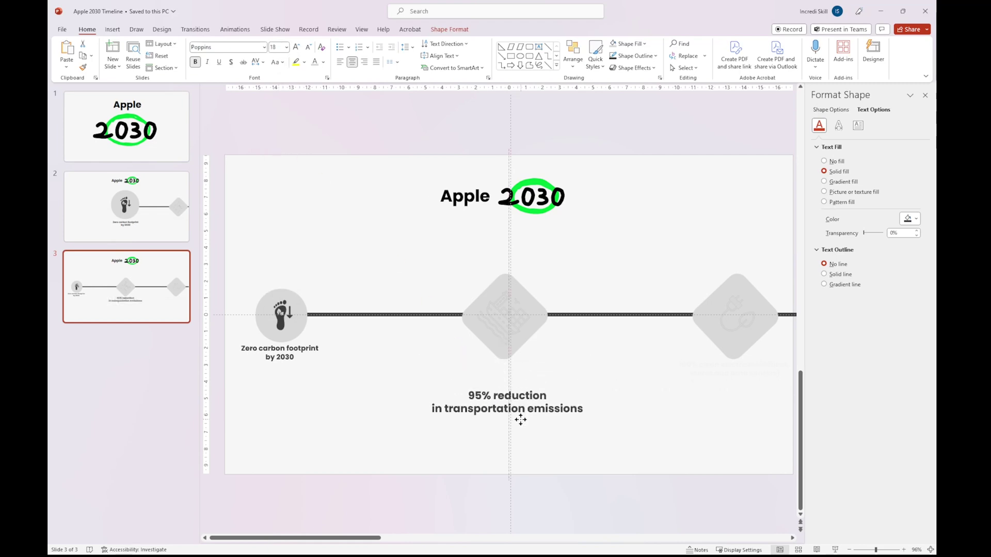
# - Centre the ship's diamond on the timeline, rotate it upright and change it to a circle
pyautogui.click(506, 325)
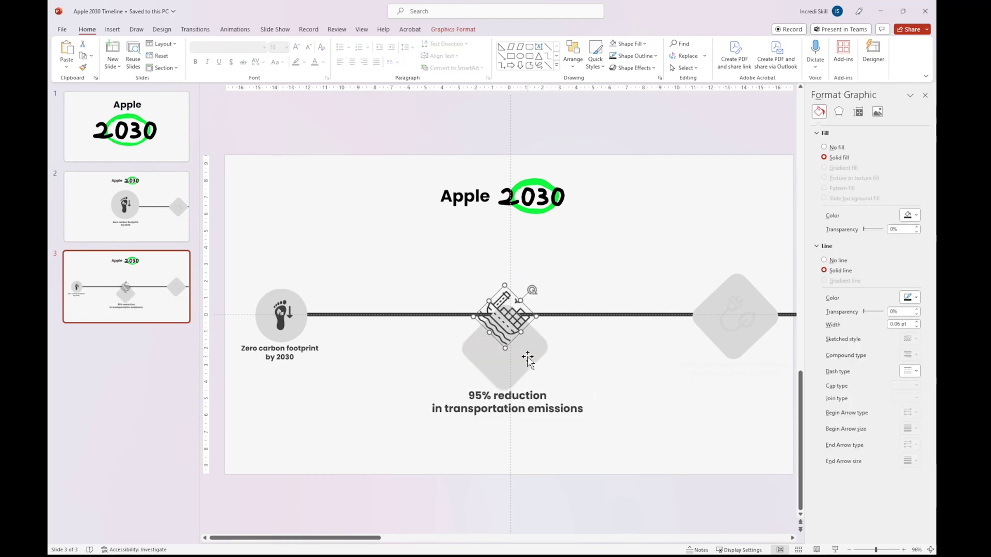
pyautogui.moveTo(528, 358); pyautogui.dragTo(528, 333)
pyautogui.click(588, 356)
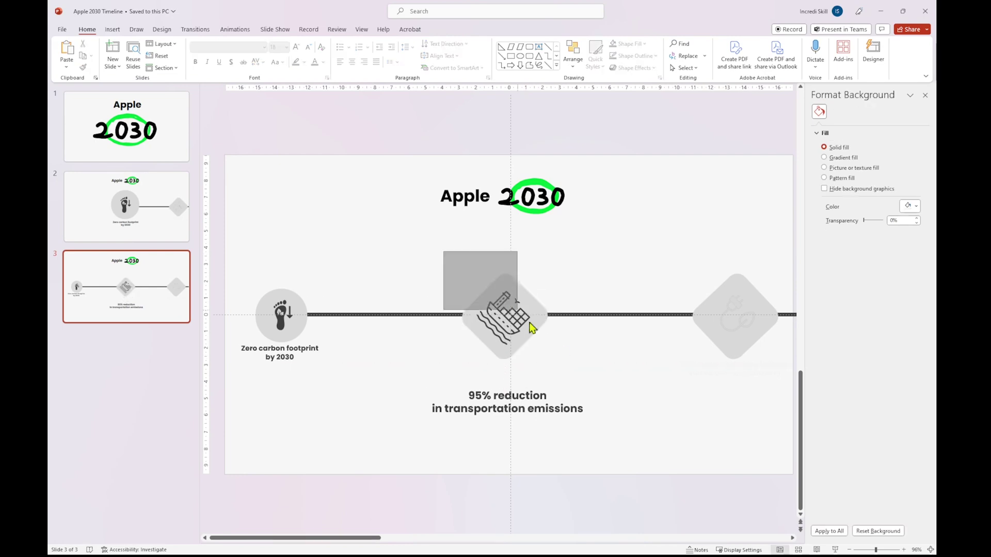
pyautogui.click(531, 328)
pyautogui.moveTo(542, 279); pyautogui.dragTo(505, 268)
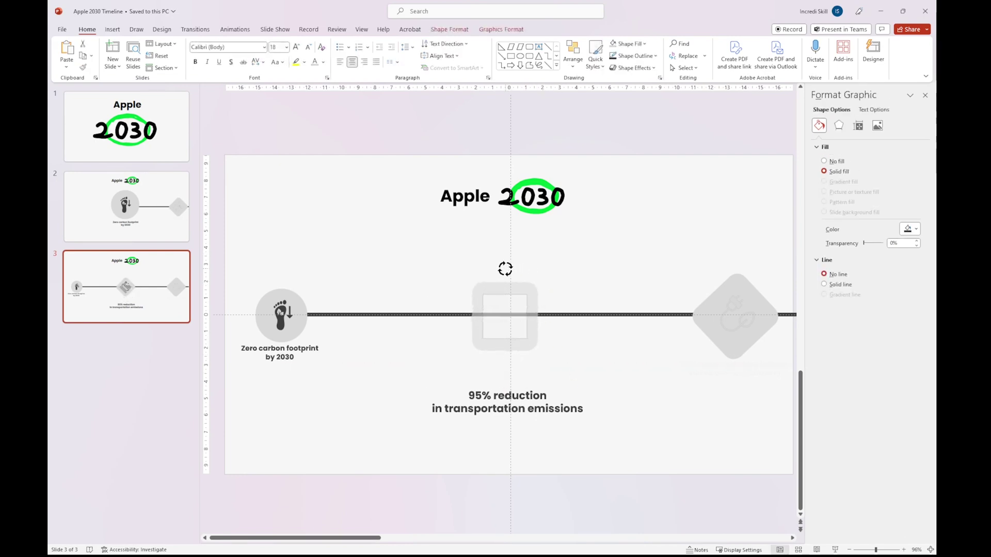
pyautogui.click(554, 340)
pyautogui.click(530, 295)
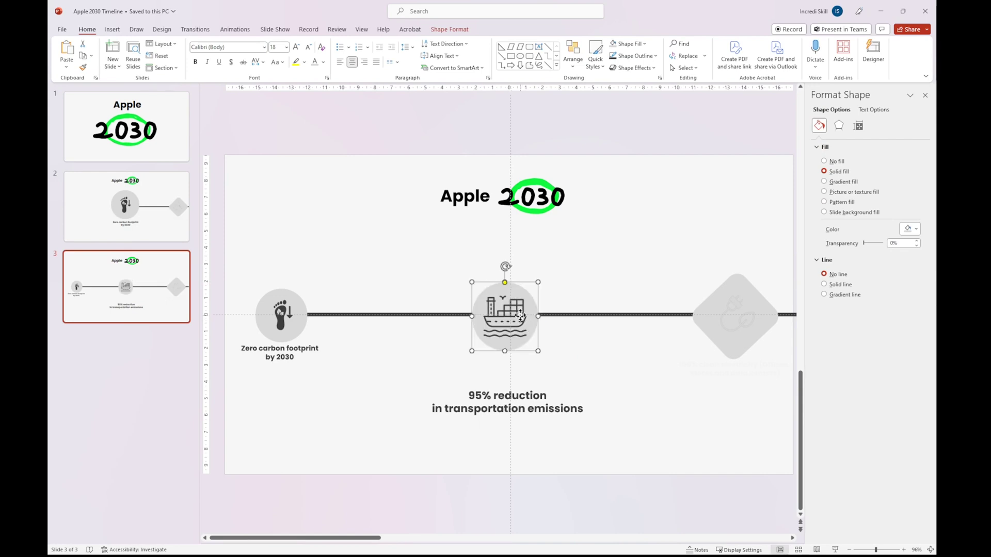
pyautogui.click(588, 255)
# - Enlarge the circle with its ship icon and centre it on the timeline
pyautogui.moveTo(455, 250); pyautogui.dragTo(564, 355)
pyautogui.press('Delete')
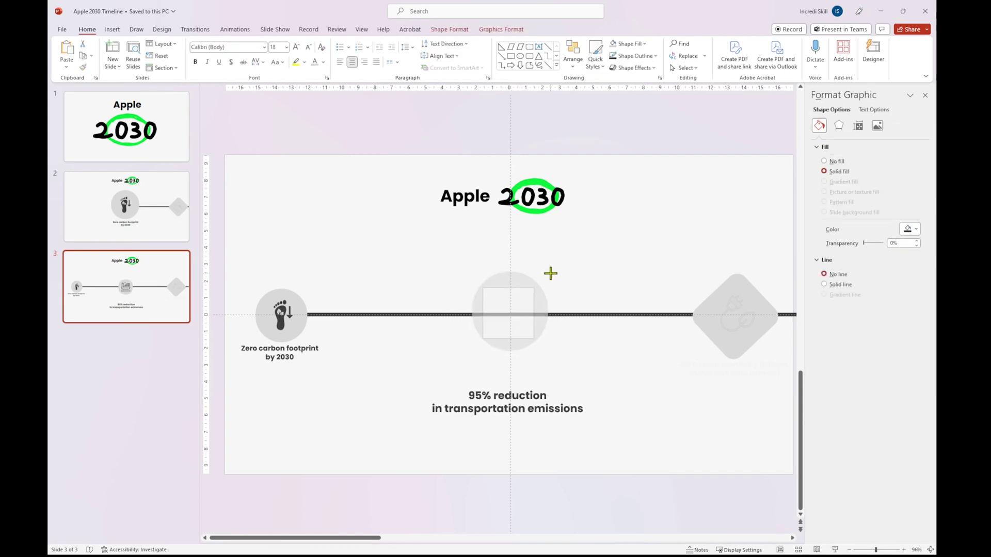
pyautogui.moveTo(551, 273); pyautogui.dragTo(594, 252)
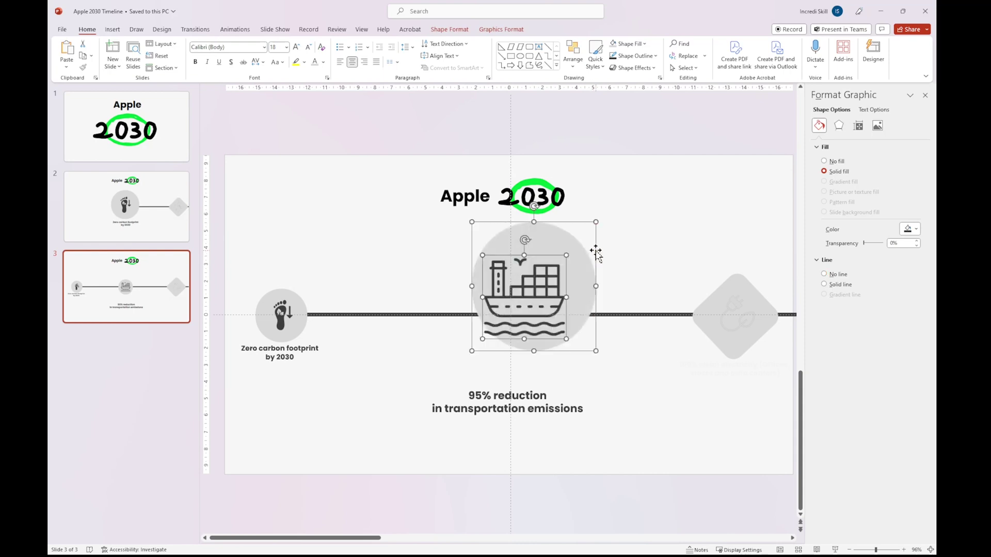
pyautogui.moveTo(593, 253); pyautogui.dragTo(552, 323)
pyautogui.click(511, 322)
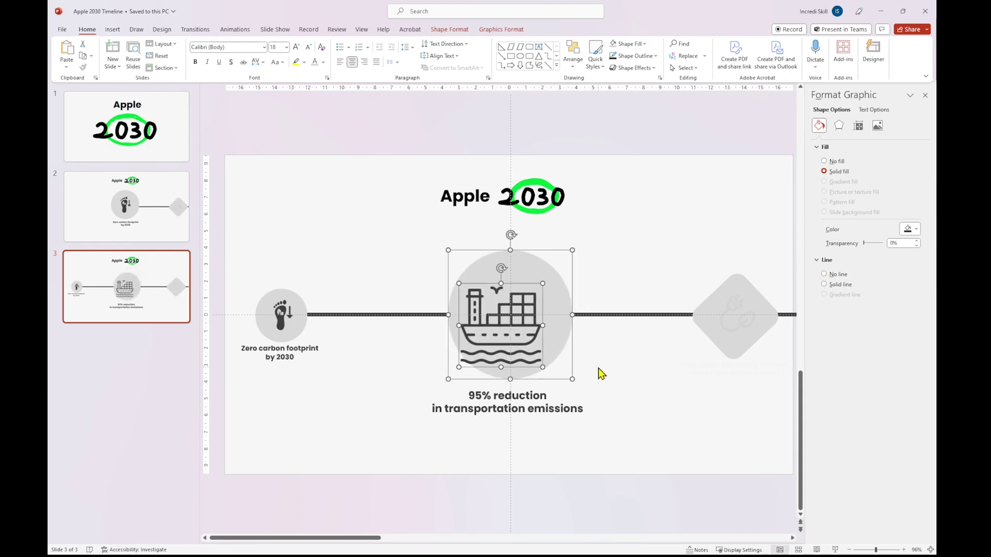
# - Centre the ship inside the circle and move the caption up beneath it
pyautogui.click(619, 403)
pyautogui.click(523, 348)
pyautogui.moveTo(519, 345); pyautogui.dragTo(526, 332)
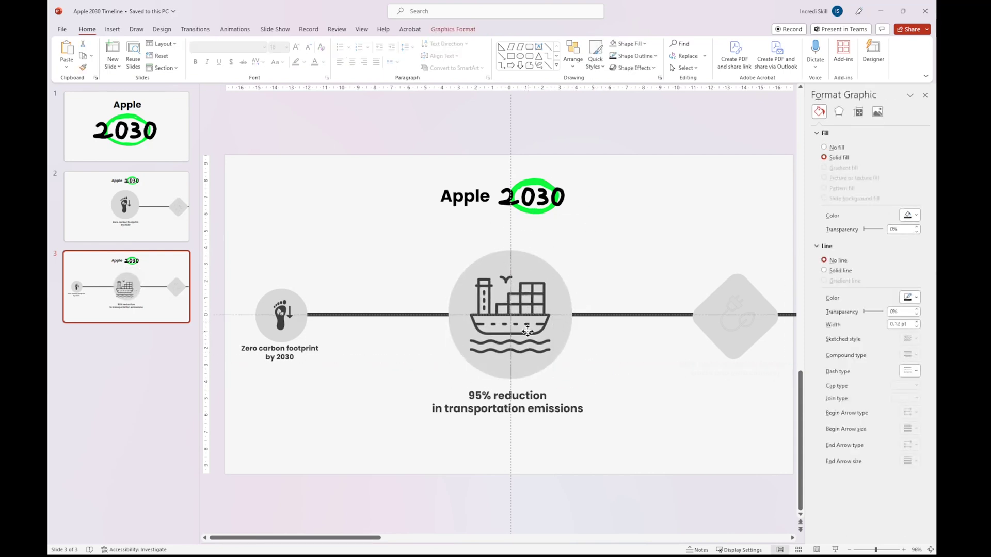
pyautogui.click(542, 399)
pyautogui.moveTo(535, 420); pyautogui.dragTo(532, 417)
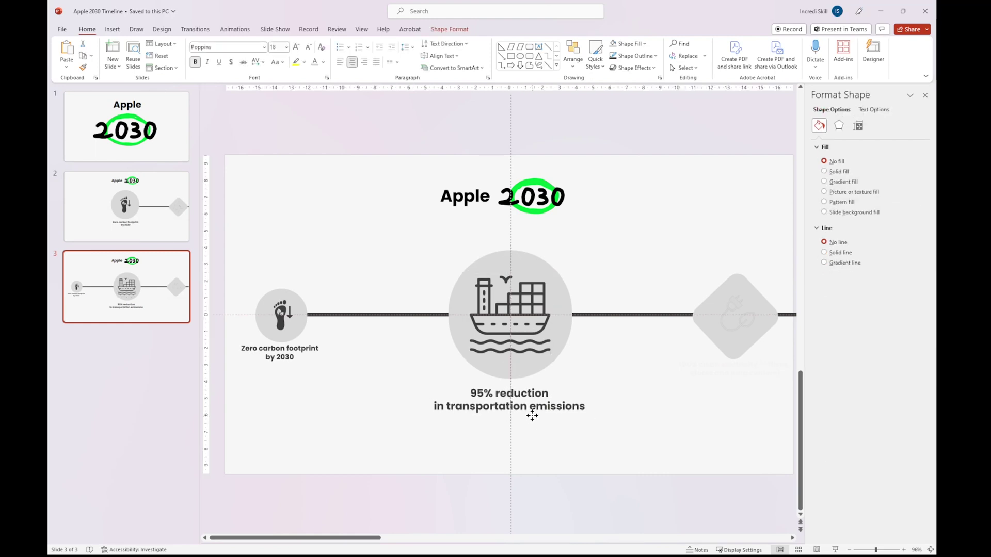
pyautogui.moveTo(532, 417); pyautogui.dragTo(533, 417)
pyautogui.click(626, 439)
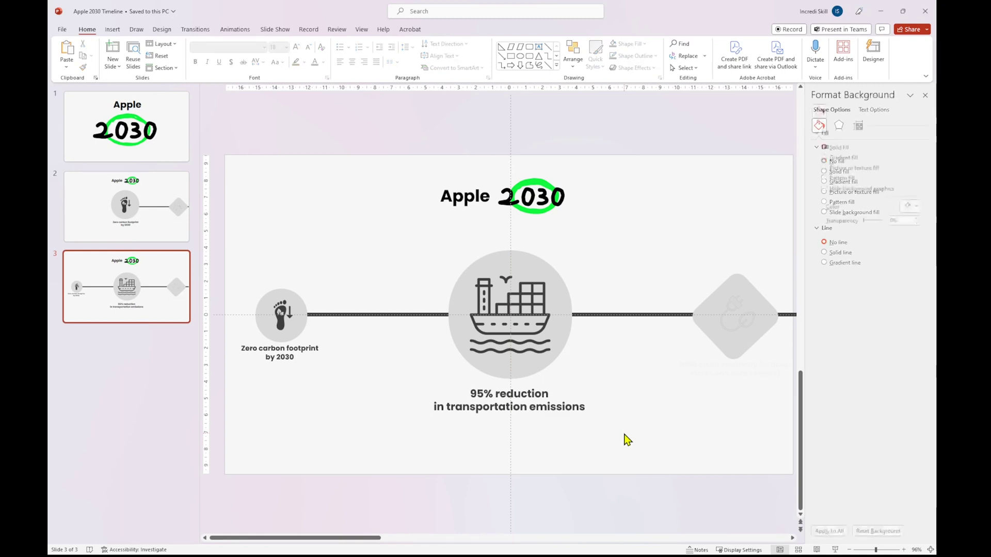
# - Apply the Morph transition to slide 3
pyautogui.click(196, 30)
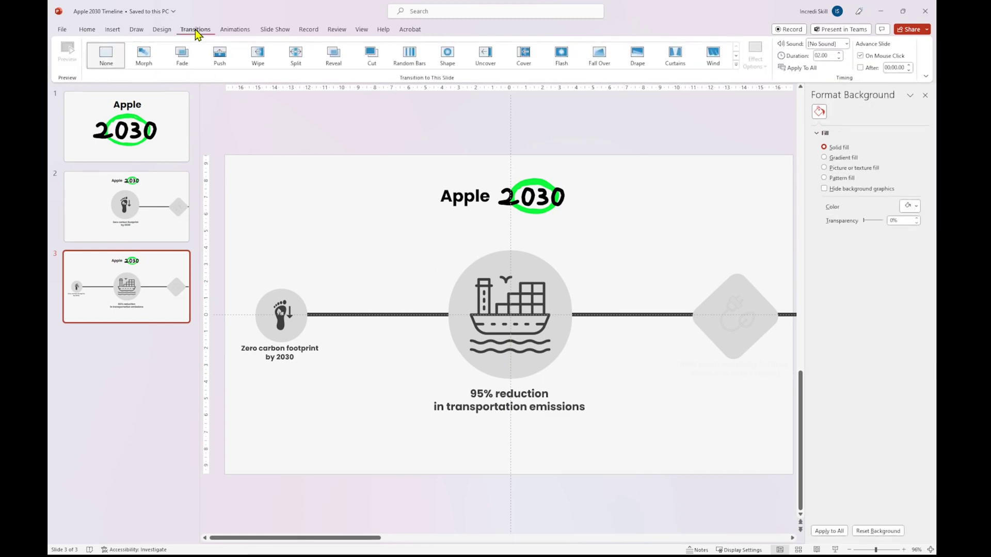
pyautogui.click(150, 63)
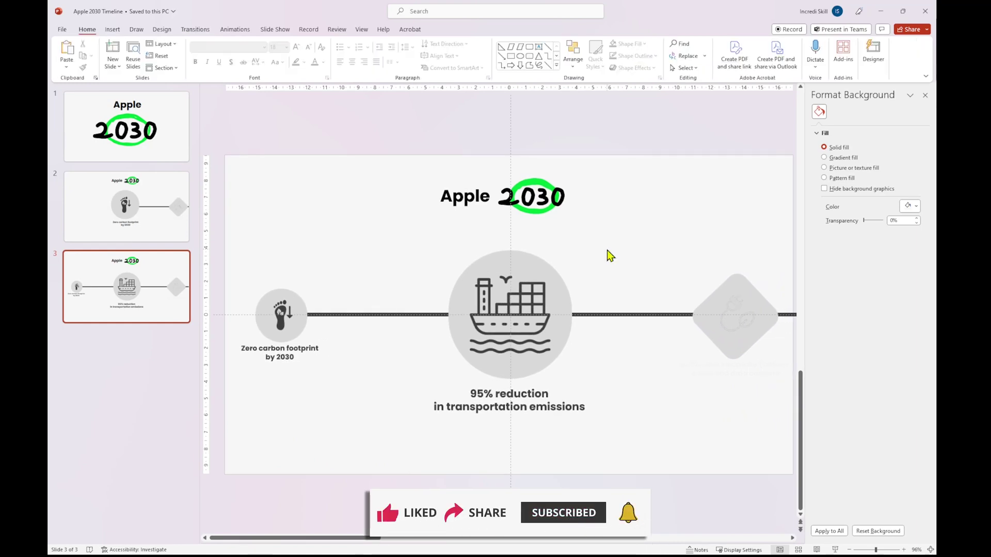
pyautogui.rightClick(153, 306)
# - Duplicate slide 3 into slide 4 and shift the earlier icons and diamond row left along the timeline
pyautogui.click(187, 407)
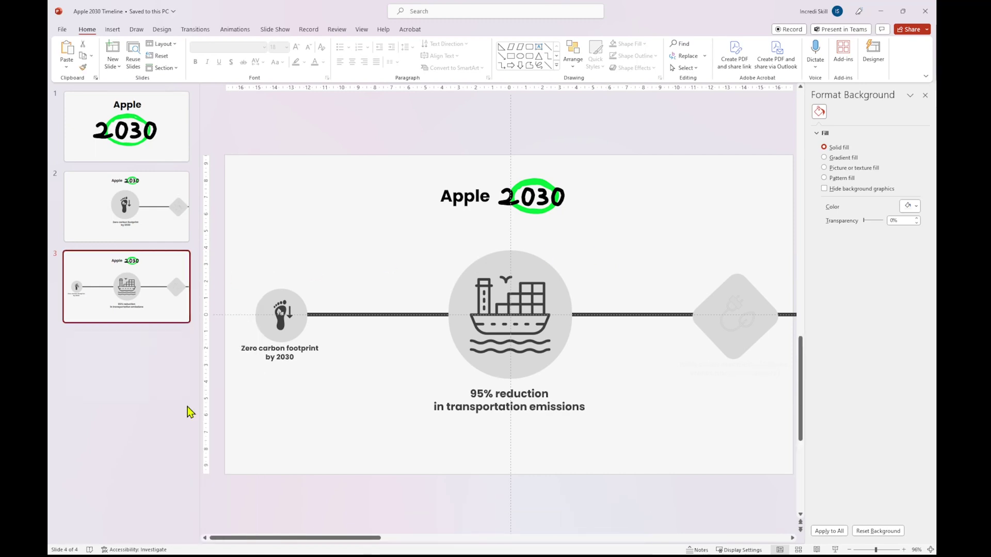
pyautogui.click(573, 253)
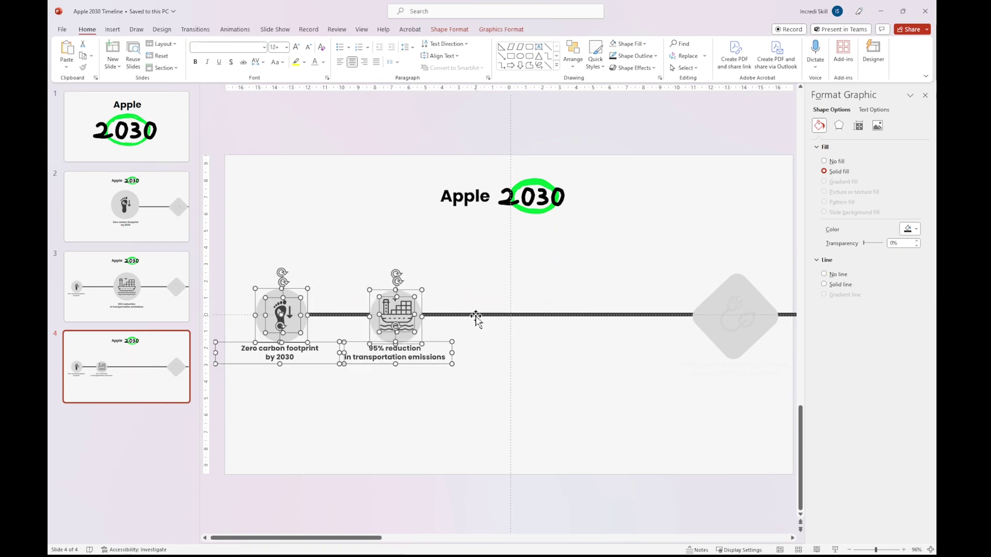
pyautogui.moveTo(475, 319); pyautogui.dragTo(364, 317)
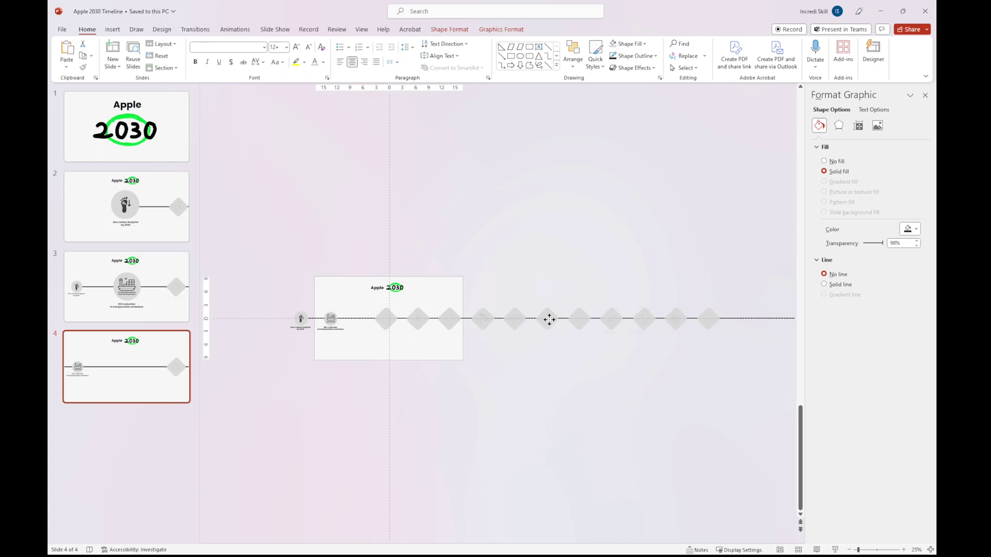
pyautogui.moveTo(549, 320); pyautogui.dragTo(551, 320)
pyautogui.moveTo(410, 262); pyautogui.dragTo(741, 378)
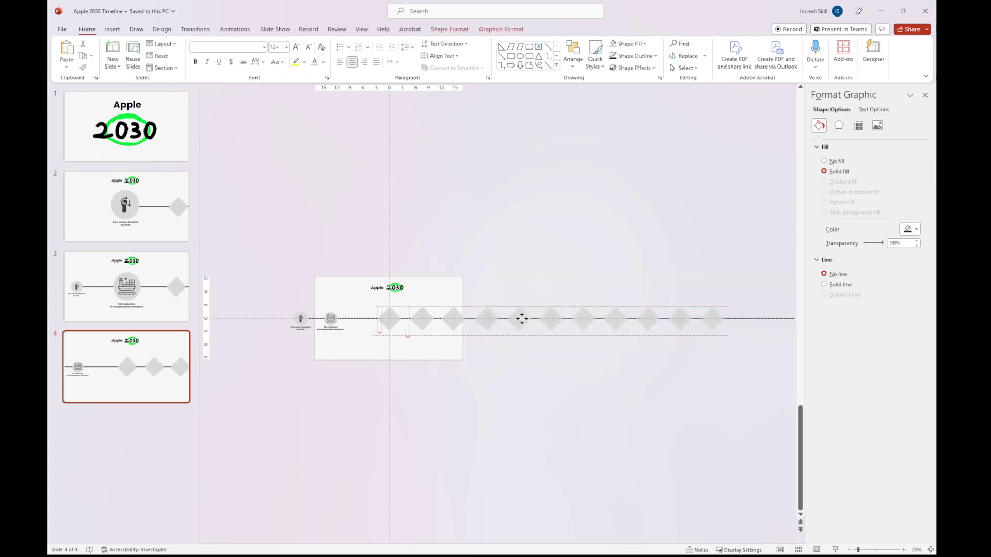
pyautogui.moveTo(521, 319); pyautogui.dragTo(543, 320)
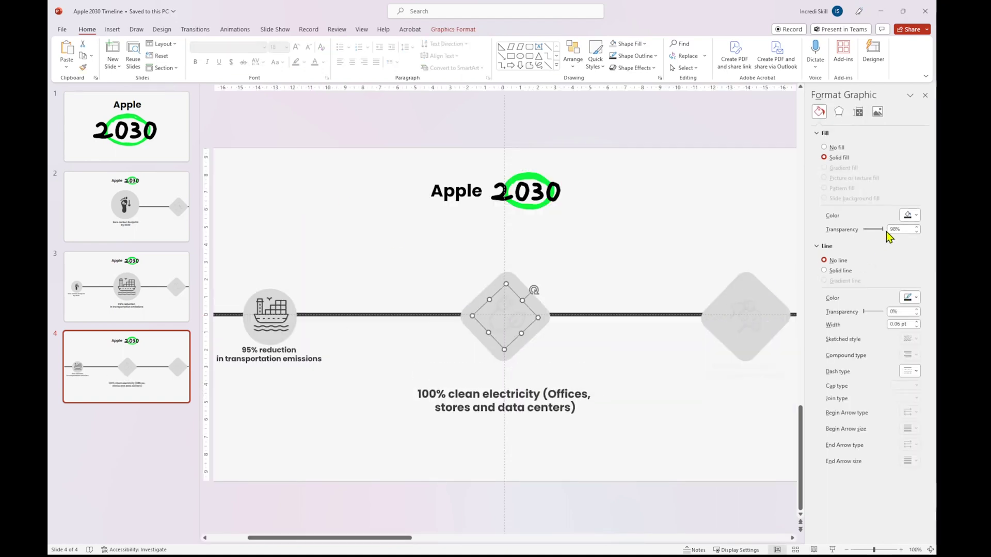
# - Make the plug-and-leaf graphic fully opaque and rotate it upright in the centre circle
pyautogui.moveTo(883, 230); pyautogui.dragTo(865, 230)
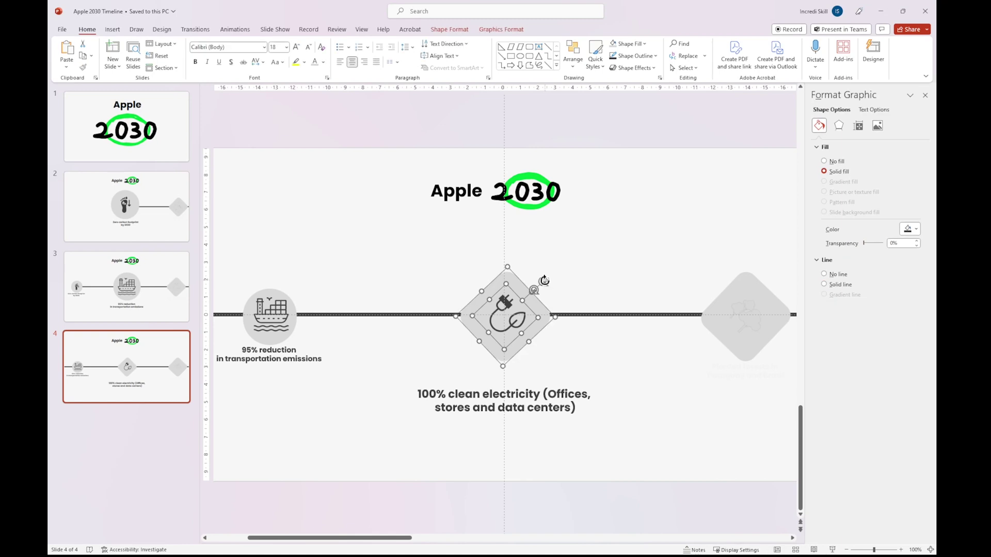
pyautogui.moveTo(533, 290); pyautogui.dragTo(510, 265)
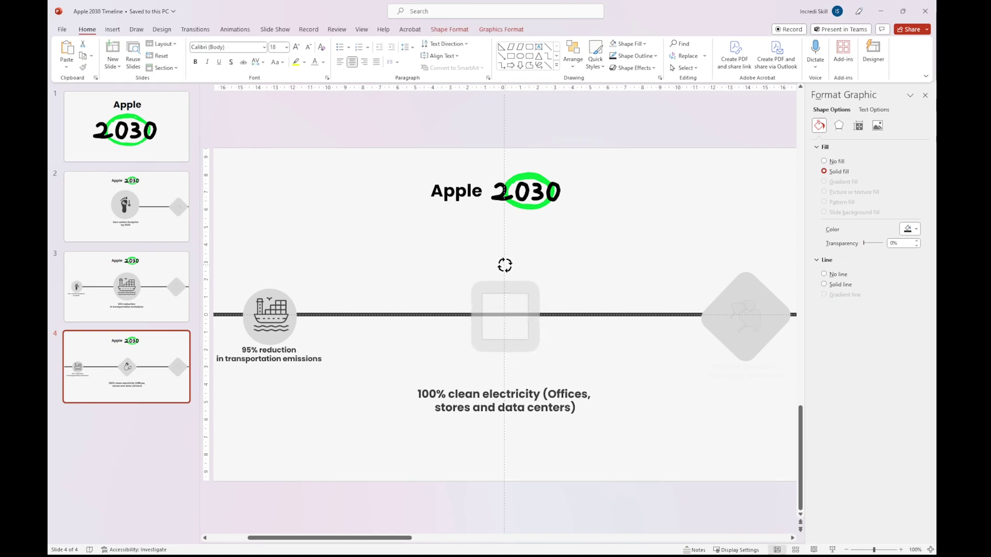
pyautogui.moveTo(504, 266); pyautogui.dragTo(595, 225)
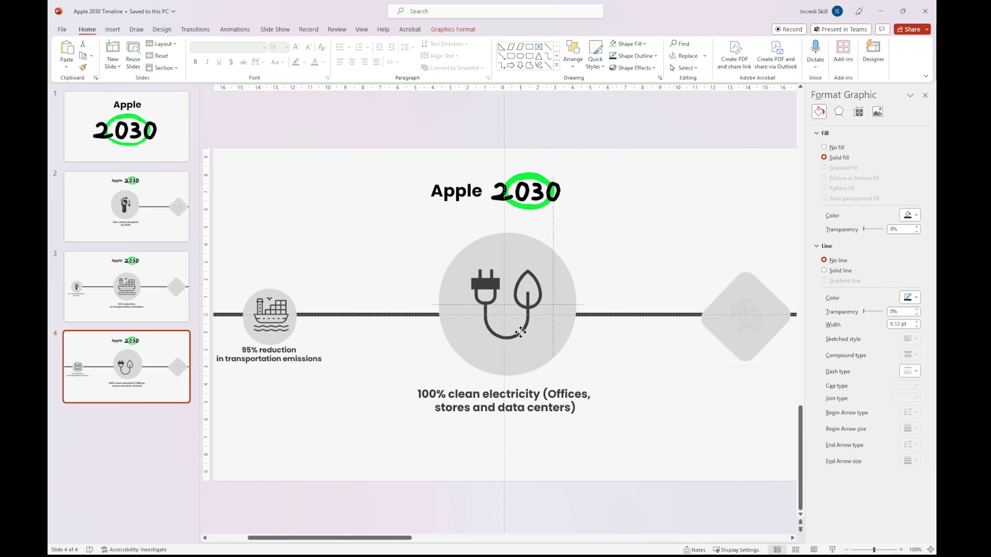
pyautogui.click(504, 398)
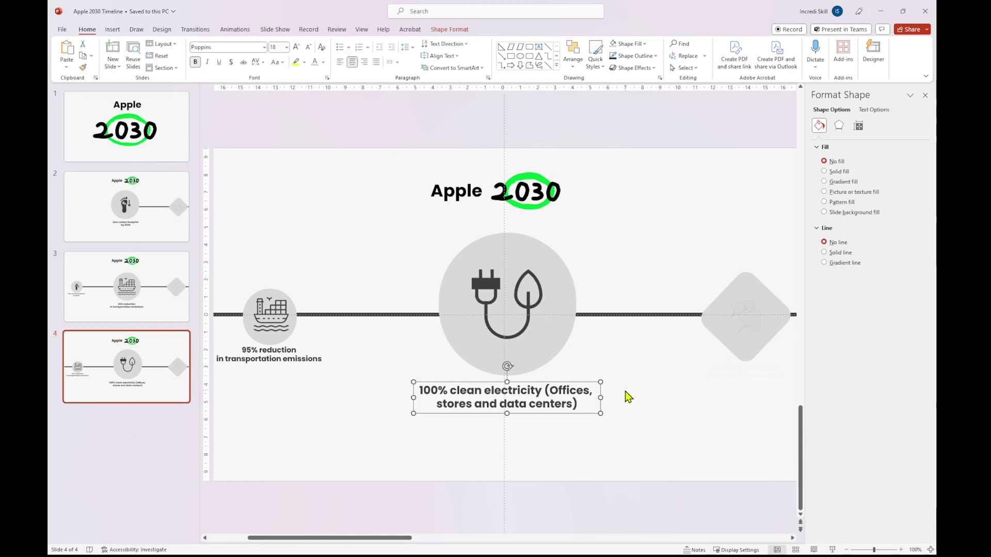
# - Deselect the caption and switch to slide 2 with the footprint icon
pyautogui.click(627, 397)
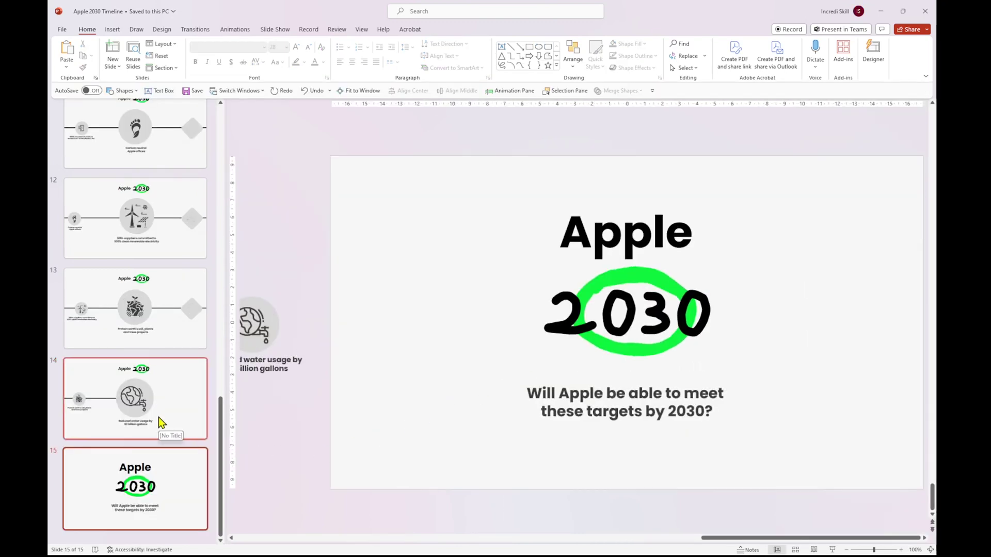
pyautogui.scroll(4, 159, 417)
pyautogui.scroll(4, 159, 417)
pyautogui.scroll(3, 159, 417)
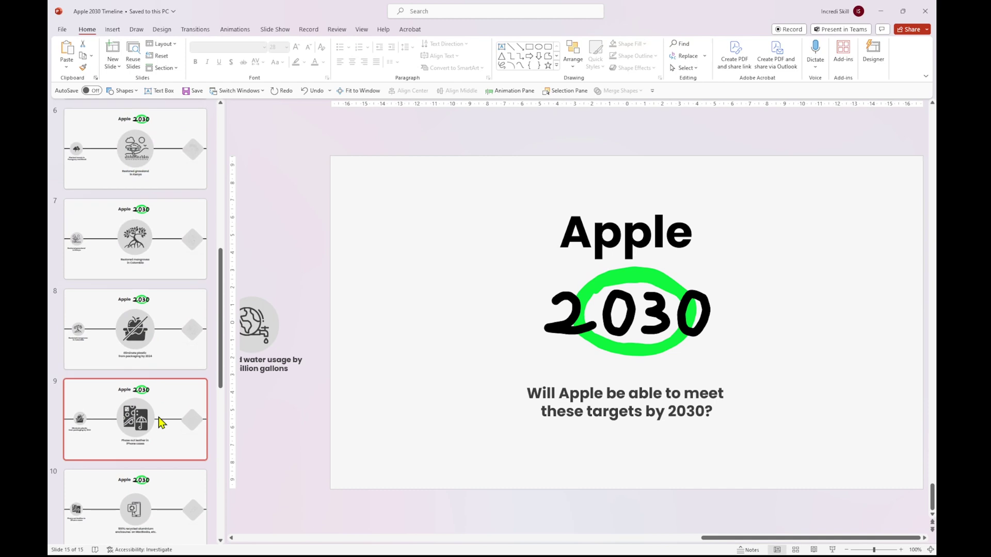
pyautogui.scroll(3, 158, 417)
pyautogui.scroll(3, 159, 417)
pyautogui.scroll(2, 158, 417)
pyautogui.click(167, 240)
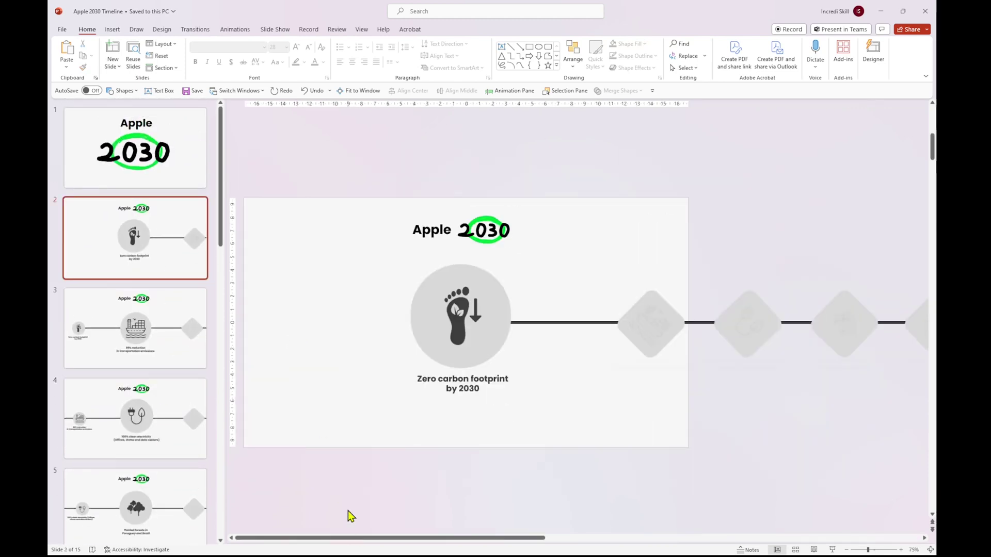
# - Paste the city skyline onto slides 2 to 5 and send it behind the icon circle on each
pyautogui.hotkey('ctrl', 'v')
pyautogui.click(573, 54)
pyautogui.click(597, 116)
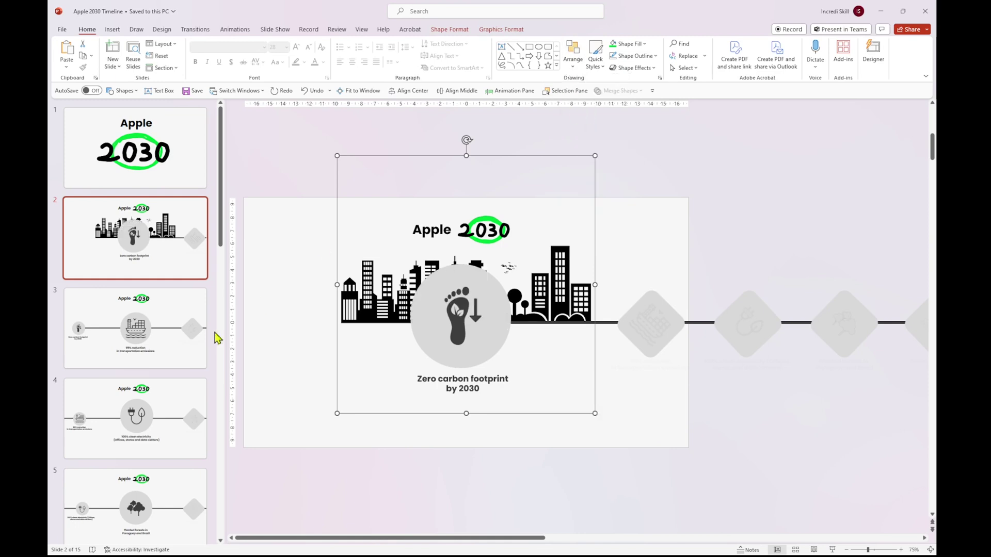
pyautogui.click(135, 328)
pyautogui.hotkey('ctrl', 'v')
pyautogui.click(572, 54)
pyautogui.click(596, 116)
pyautogui.click(136, 418)
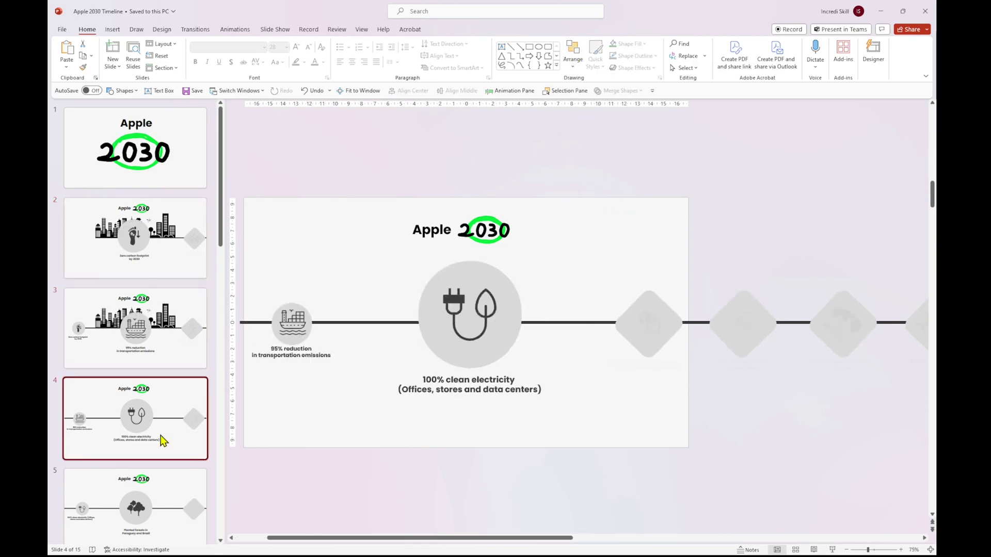
pyautogui.hotkey('ctrl', 'v')
pyautogui.click(573, 54)
pyautogui.click(597, 116)
pyautogui.click(135, 417)
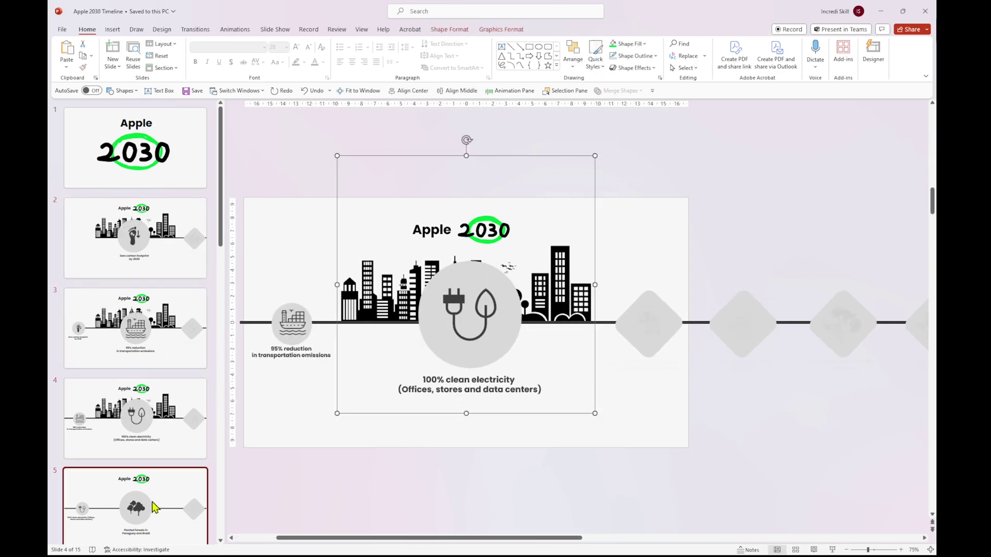
pyautogui.hotkey('ctrl', 'v')
pyautogui.click(573, 55)
pyautogui.click(595, 116)
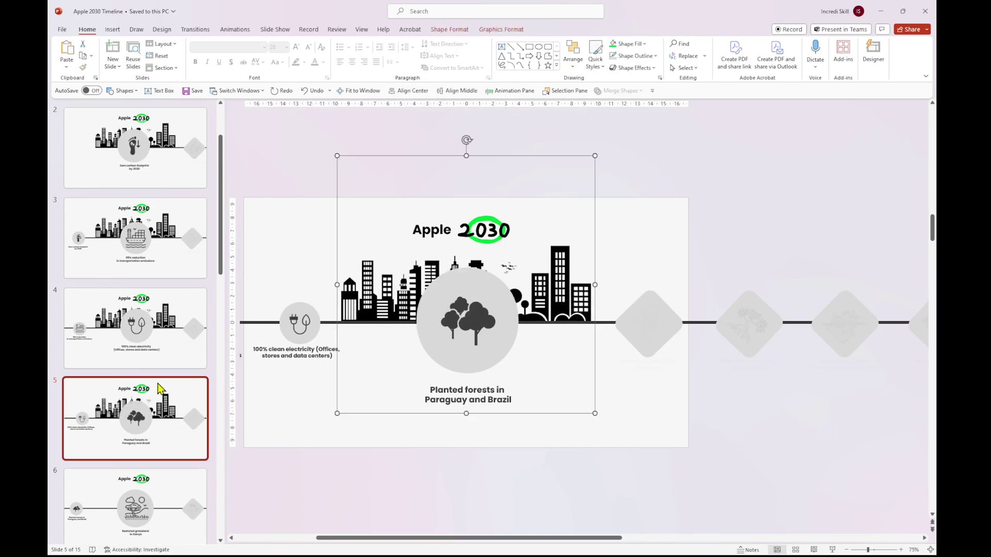
pyautogui.click(135, 507)
# - Paste the skyline onto slides 6 to 9, sending it to the back on each
pyautogui.hotkey('ctrl', 'v')
pyautogui.click(573, 54)
pyautogui.click(596, 116)
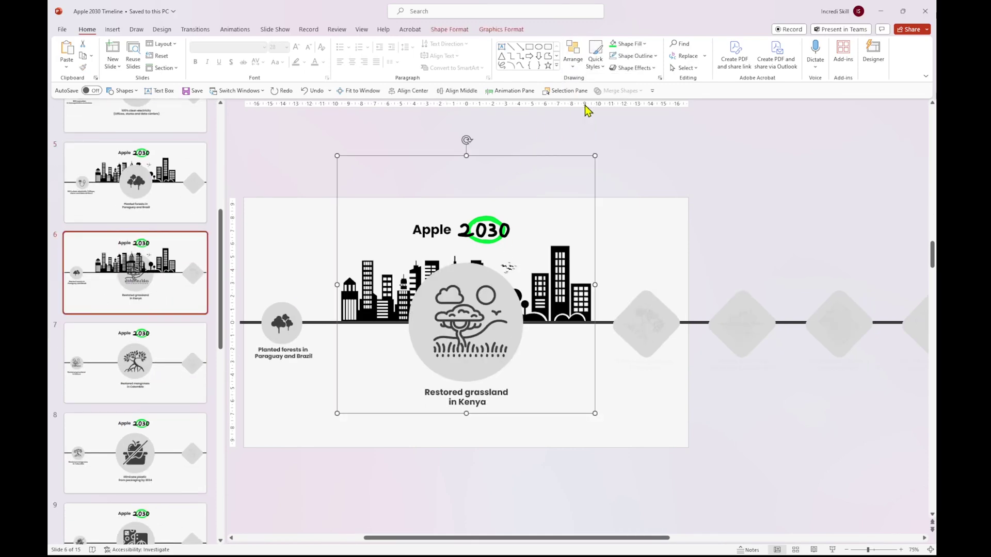
pyautogui.click(163, 387)
pyautogui.hotkey('ctrl', 'v')
pyautogui.click(573, 54)
pyautogui.click(597, 116)
pyautogui.click(135, 453)
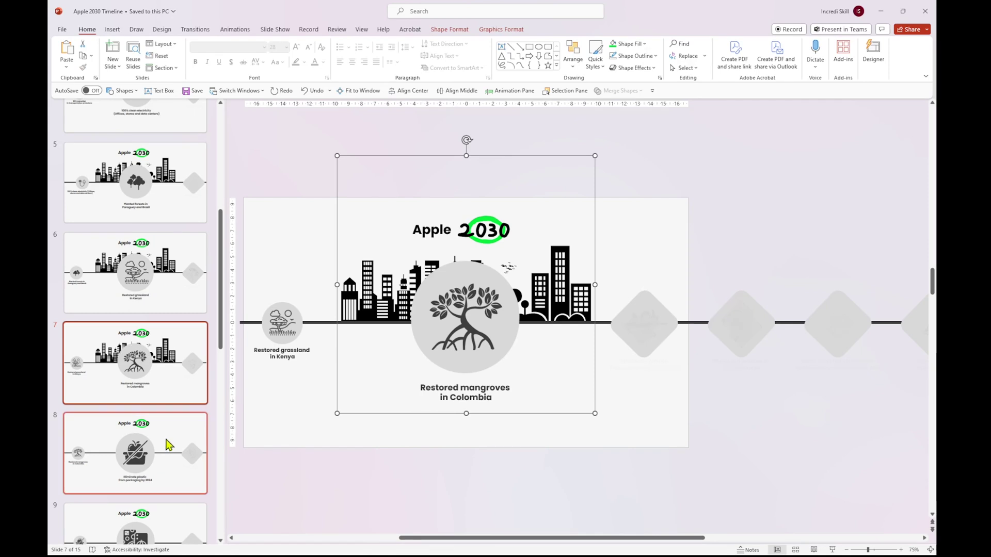
pyautogui.hotkey('ctrl', 'v')
pyautogui.click(573, 54)
pyautogui.click(597, 116)
pyautogui.click(135, 523)
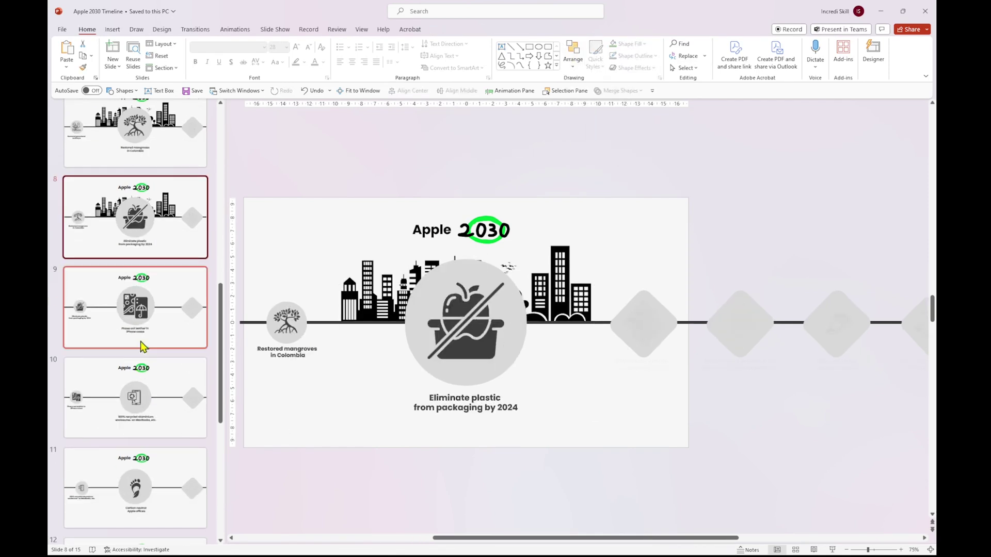
pyautogui.hotkey('ctrl', 'v')
pyautogui.click(573, 54)
pyautogui.click(597, 116)
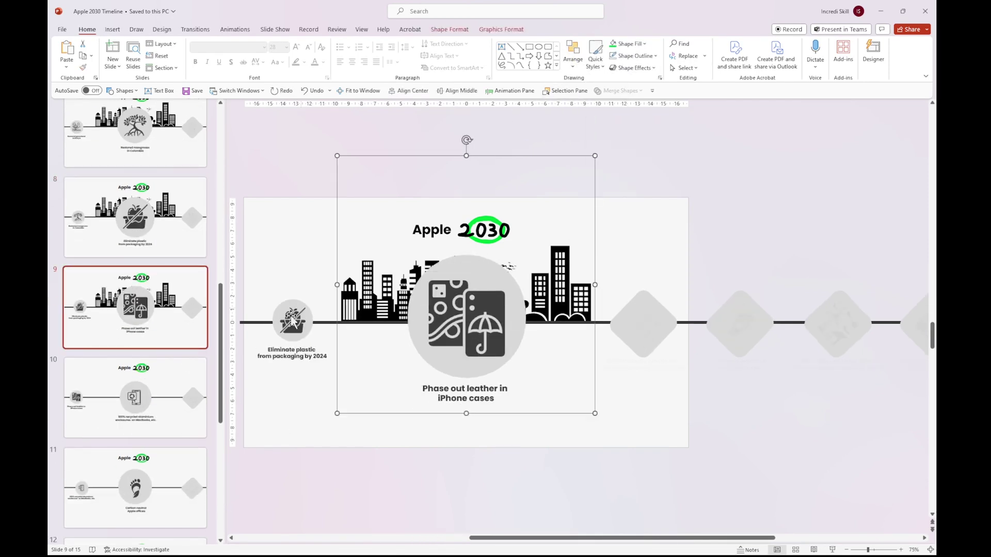
pyautogui.click(135, 397)
# - Paste the skyline behind the circles on slides 10 through 14, ending on the closing slide 15
pyautogui.hotkey('ctrl', 'v')
pyautogui.click(573, 55)
pyautogui.click(597, 116)
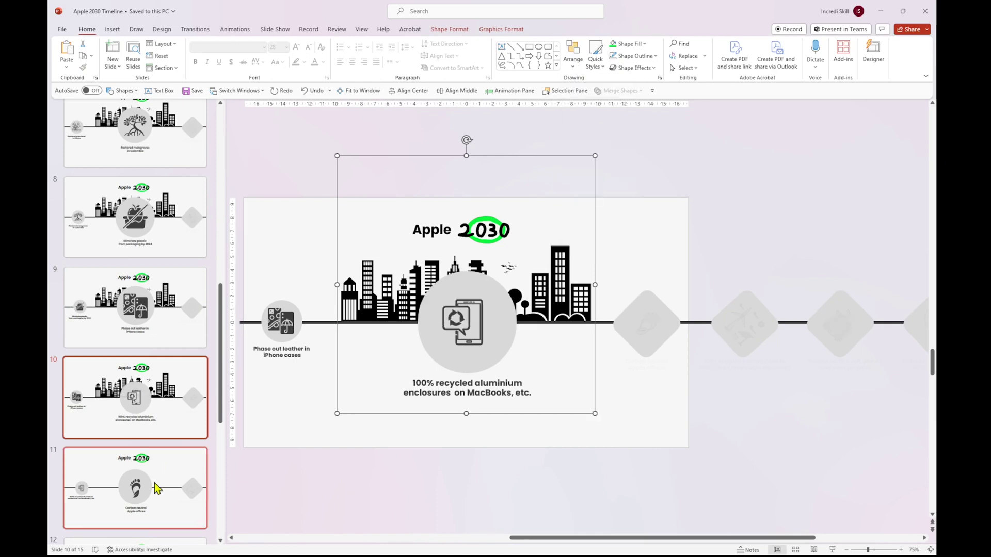
pyautogui.click(136, 488)
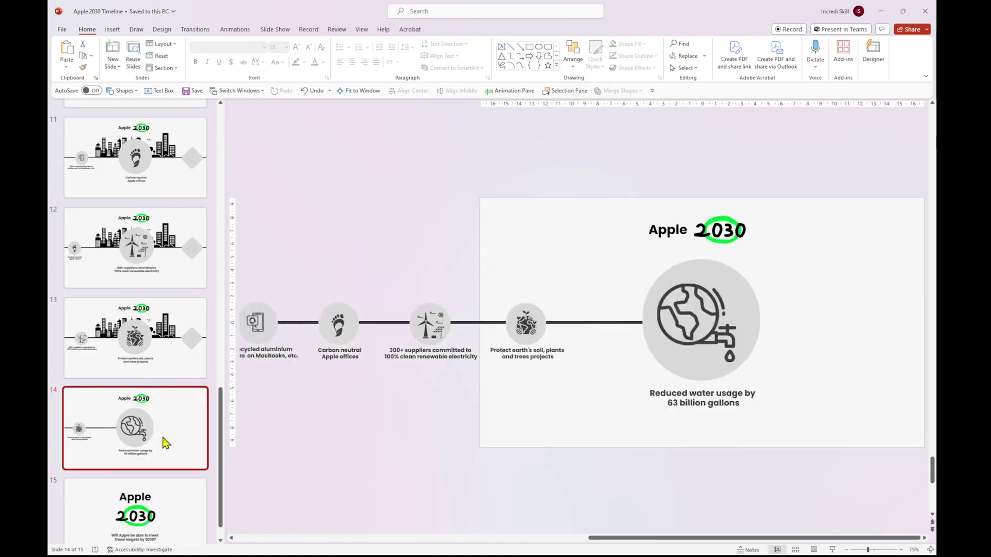
pyautogui.hotkey('ctrl', 'v')
pyautogui.click(573, 55)
pyautogui.click(597, 116)
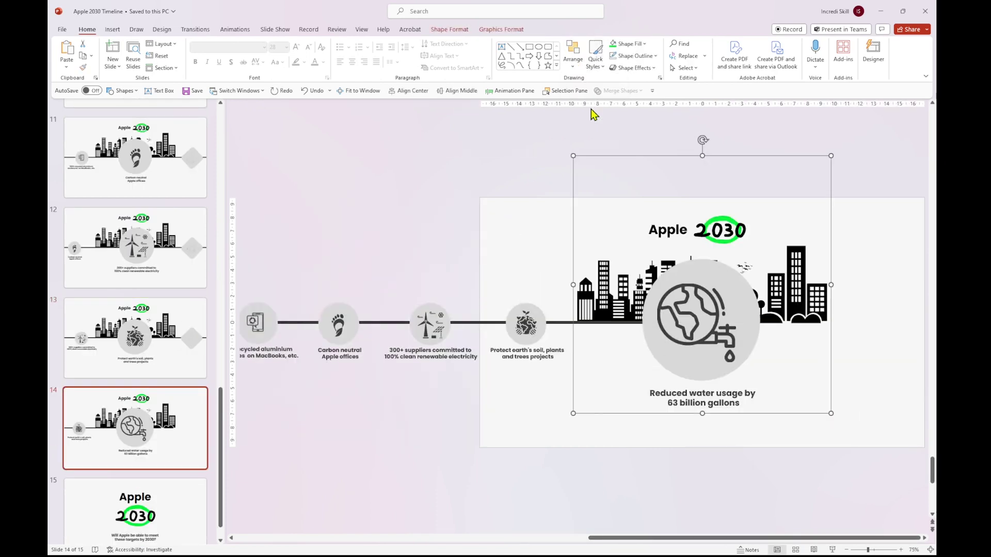
pyautogui.click(136, 507)
pyautogui.scroll(10, 147, 418)
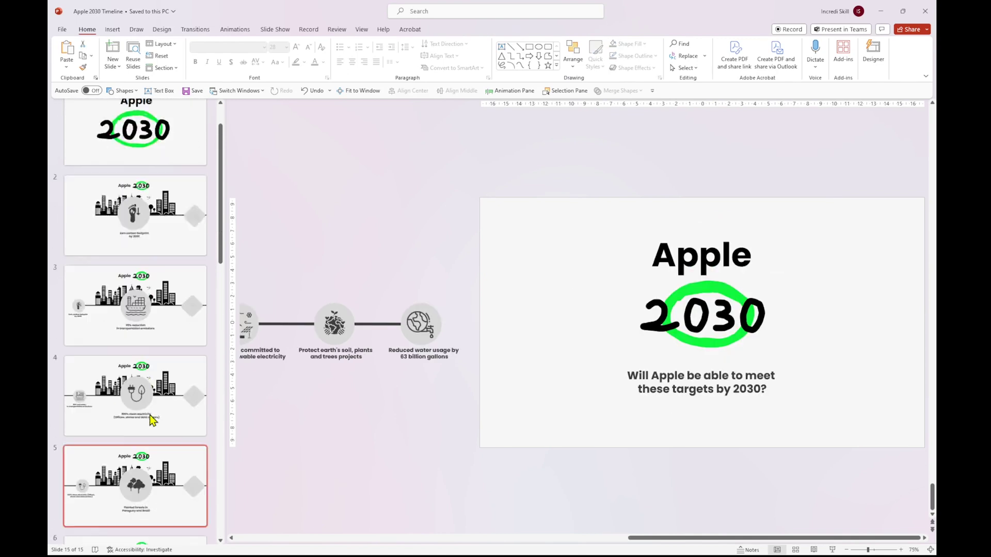
# - Apply a Morph transition to slides 2 through 15 and return to the first slide
pyautogui.click(169, 253)
pyautogui.scroll(-3, 168, 253)
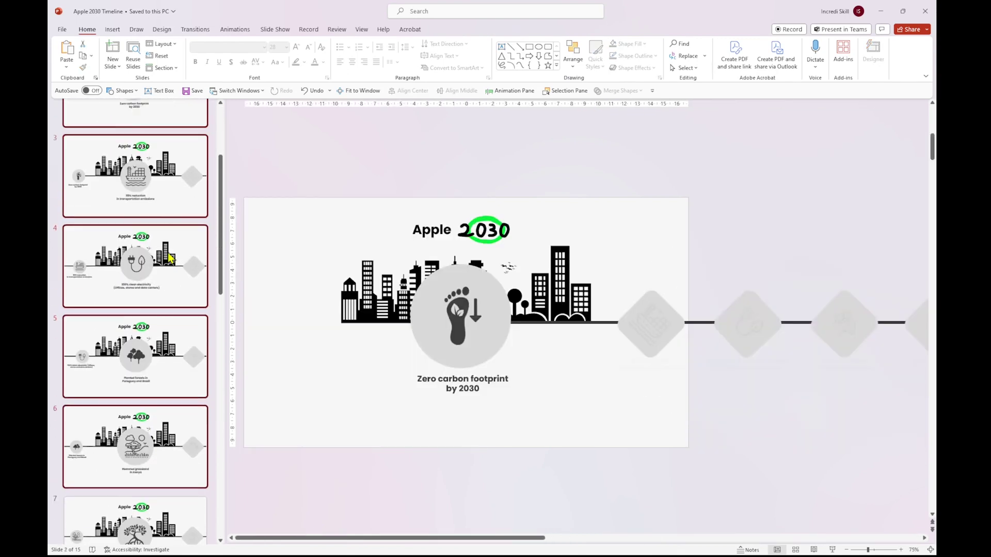
pyautogui.scroll(-10, 169, 252)
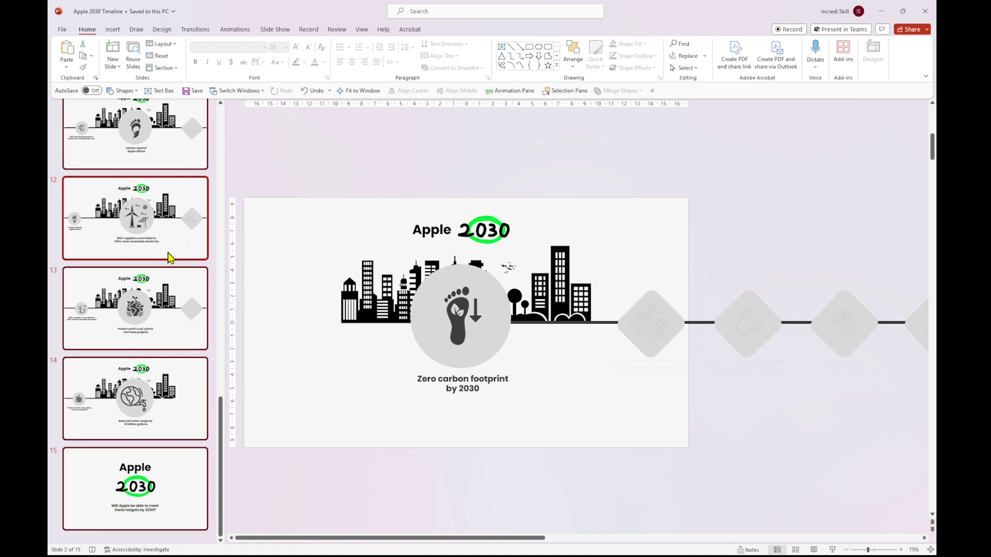
pyautogui.click(195, 30)
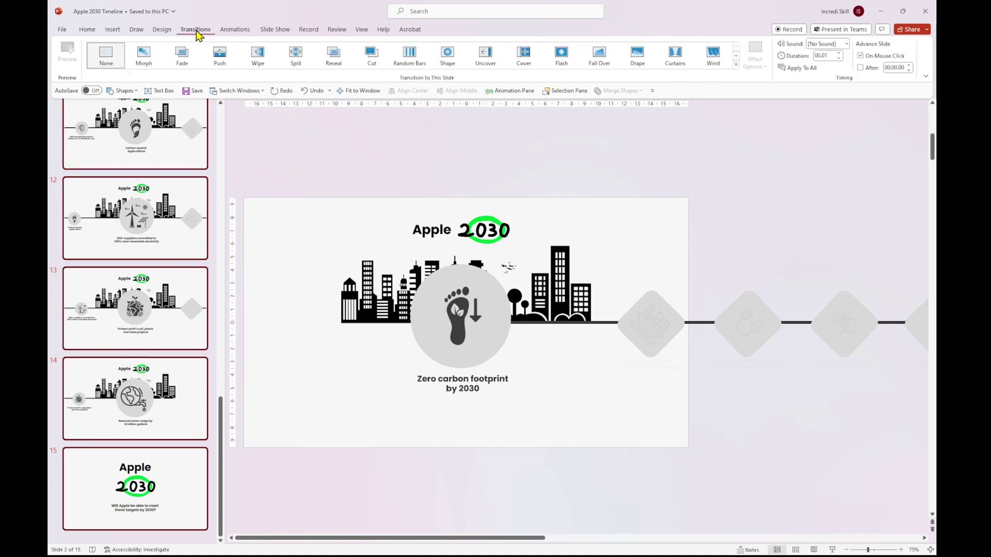
pyautogui.click(143, 56)
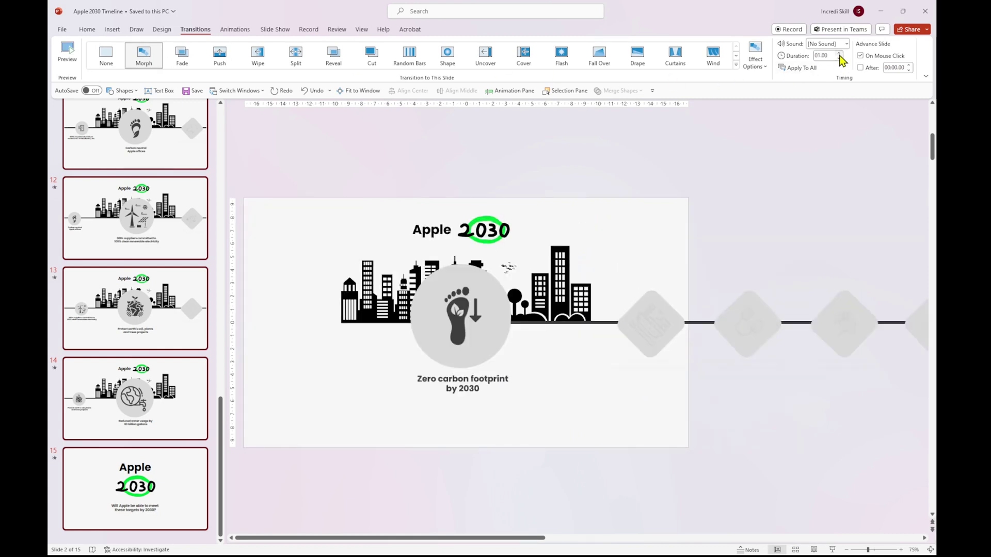
pyautogui.press('Home')
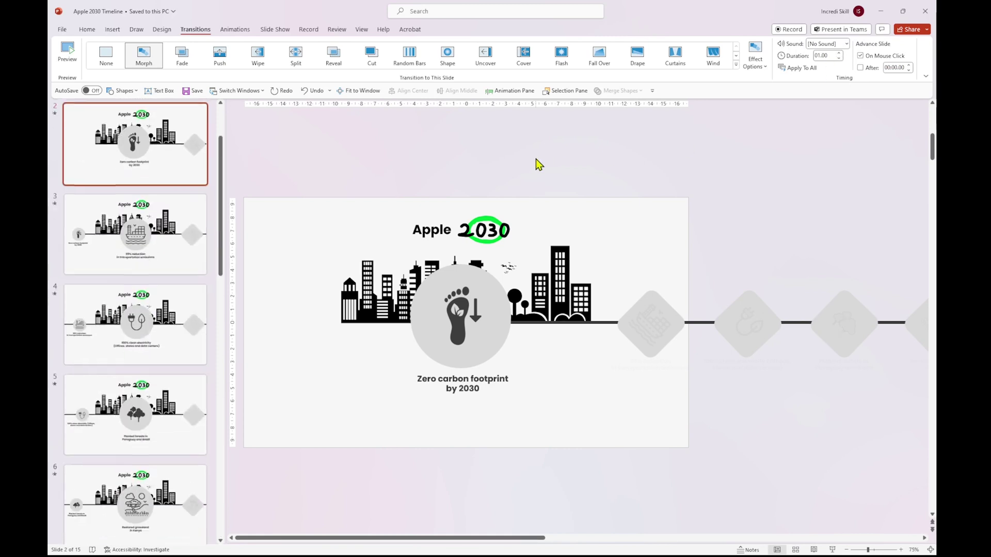